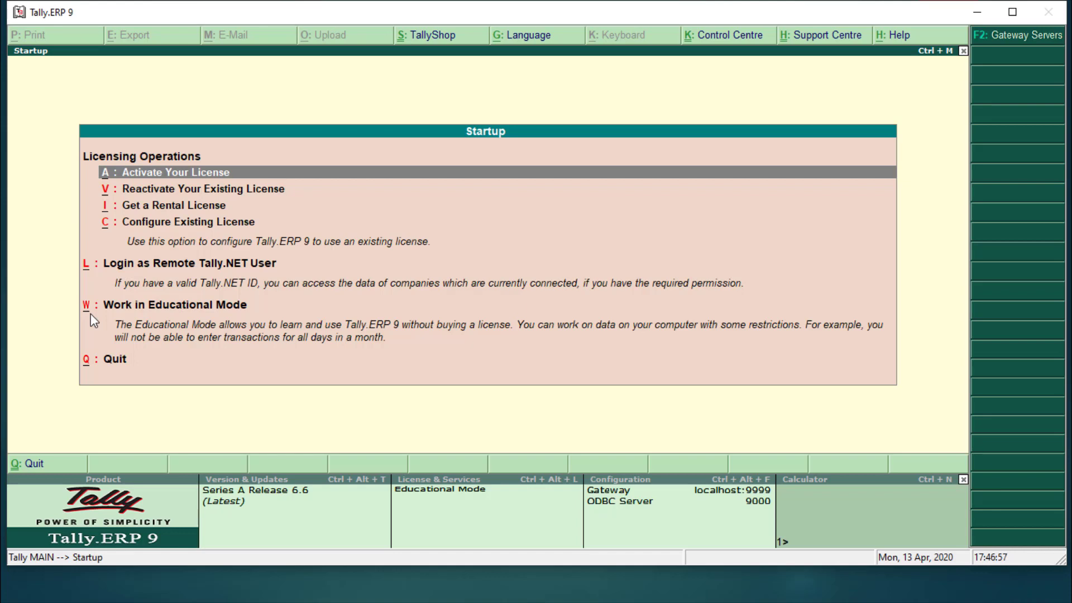
Choose Work in Educational Mode with Alt+W to reach the Company Info menu
key("alt+w")
key("alt+w")
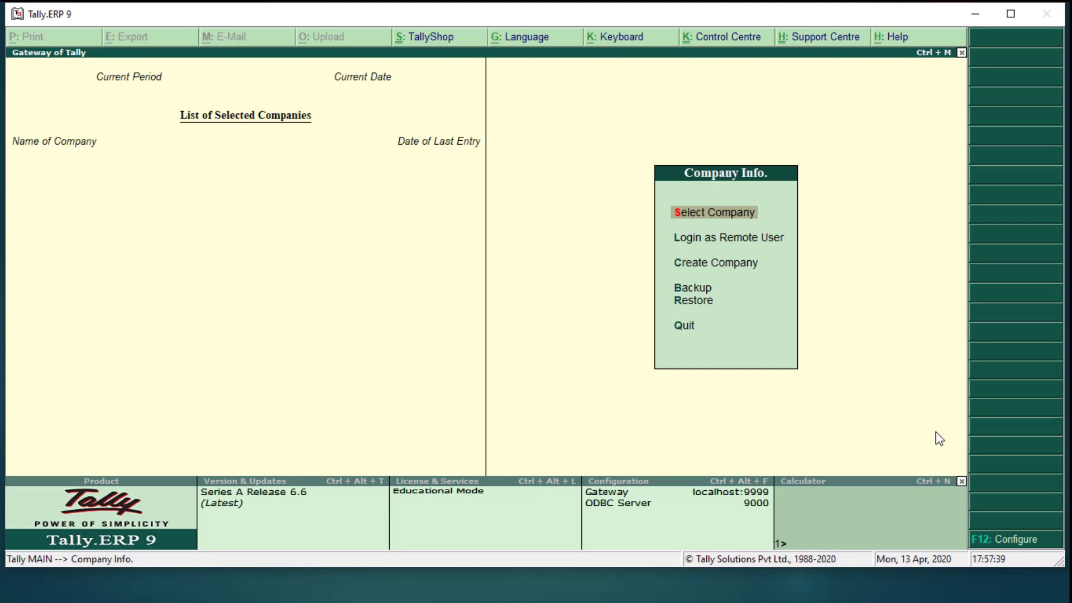
Select Create Company to bring up the Company Creation form
key("Down")
key("Down")
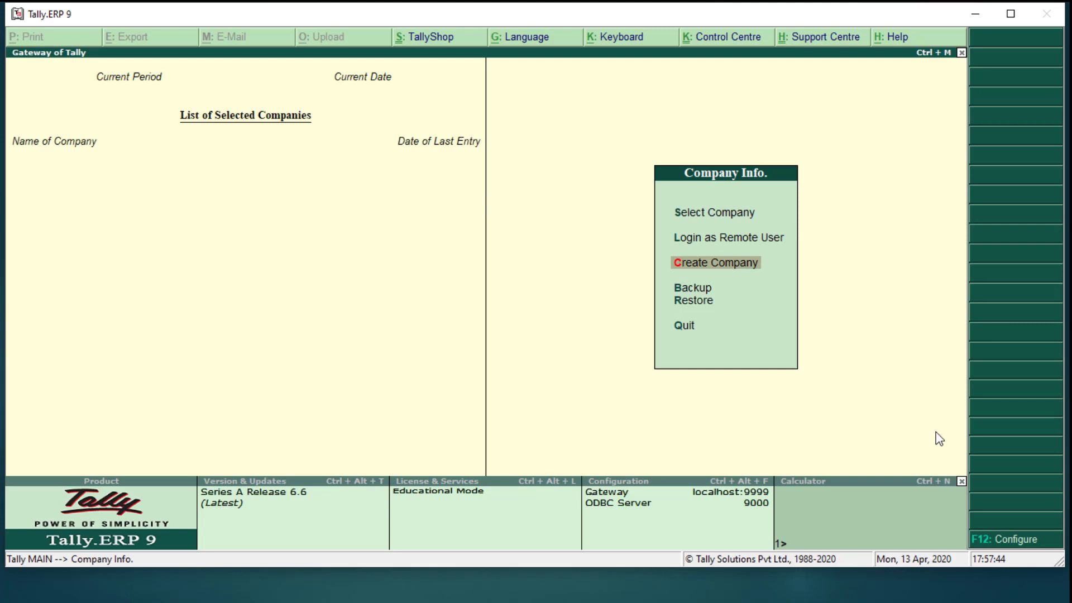
key("Return")
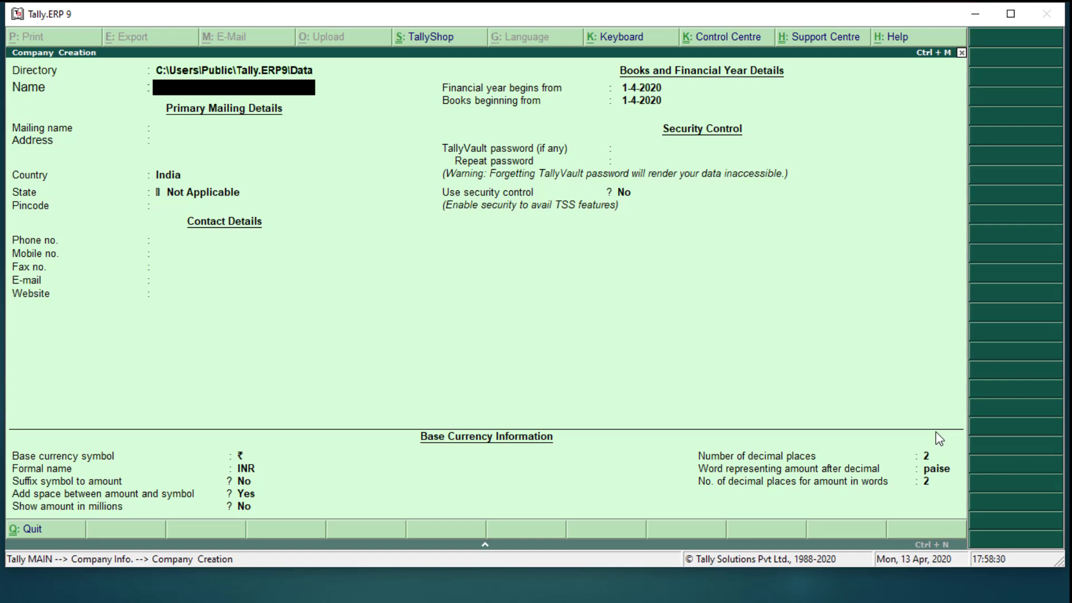
Name the company SMART EDUCATION CENTRE and keep it as the mailing name
type("SMART EDUCATION")
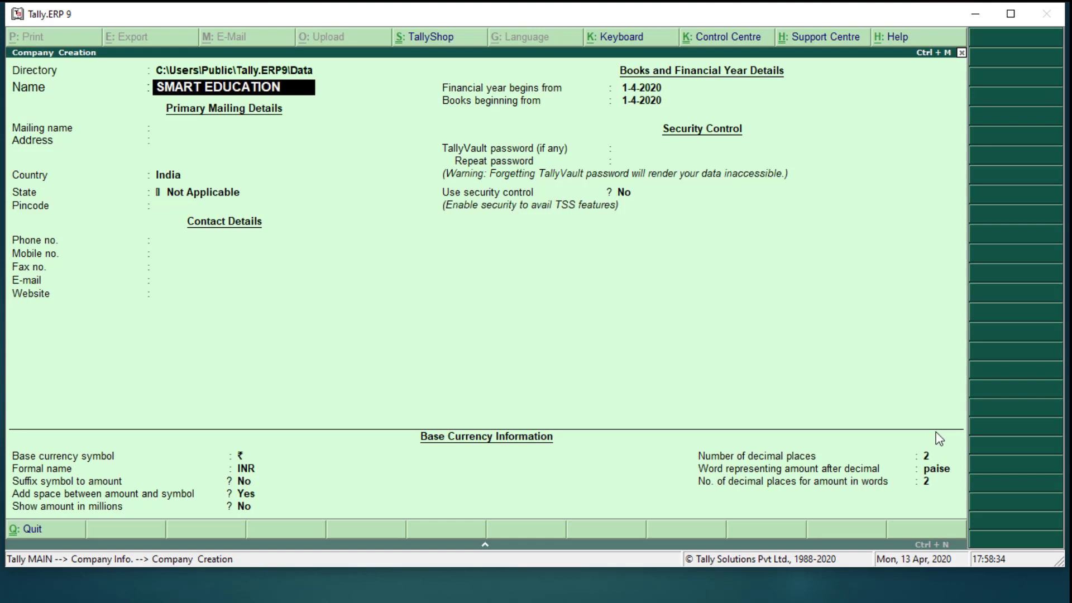
type(" CENTRE")
key("Return")
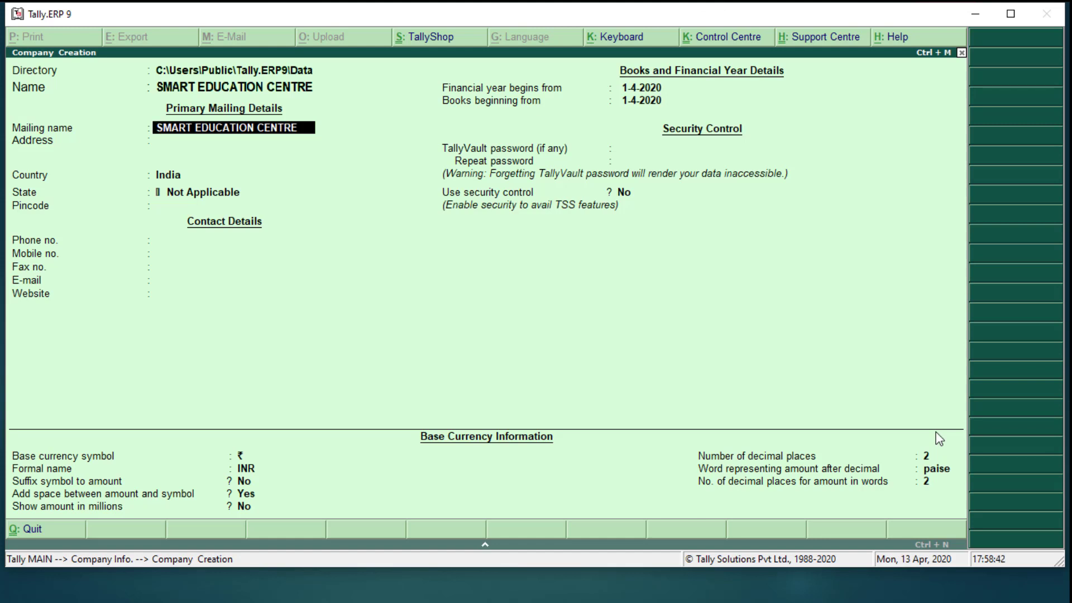
key("Return")
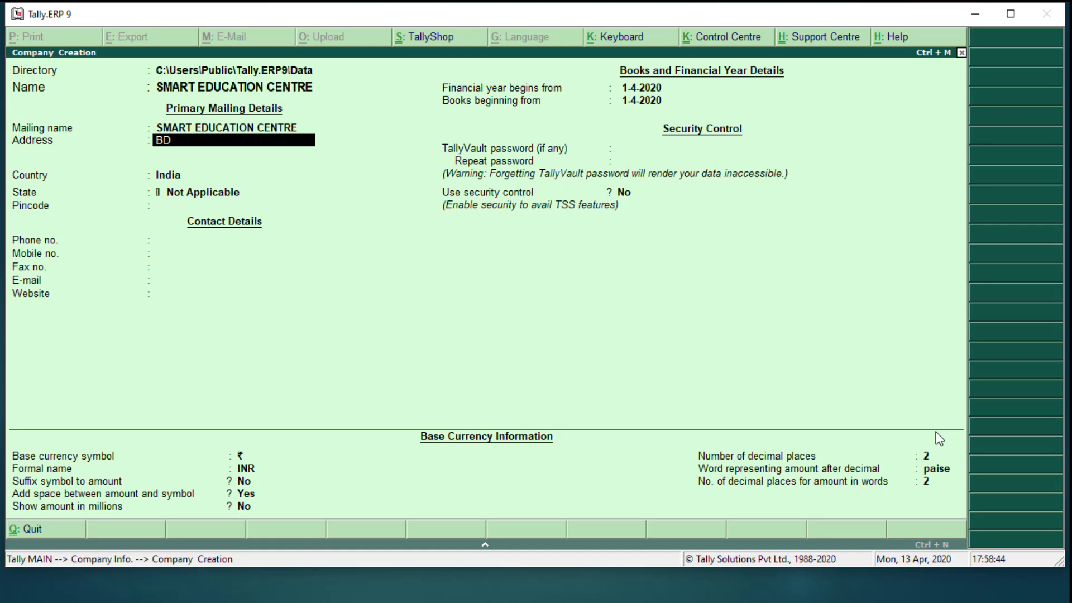
Enter the company's three-line postal address and move on to Country
key("Return")
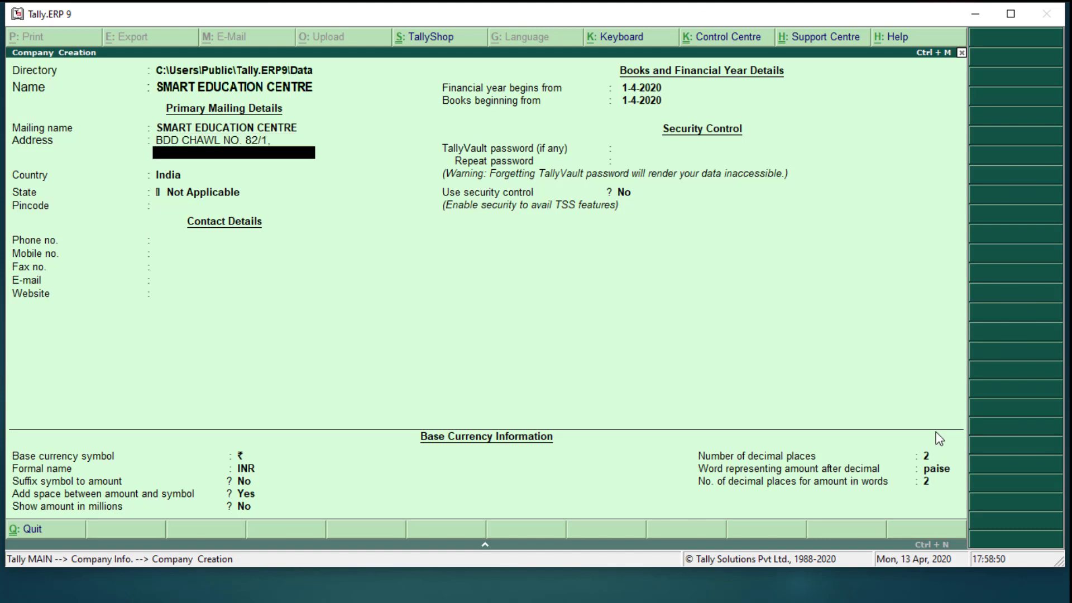
key("Return")
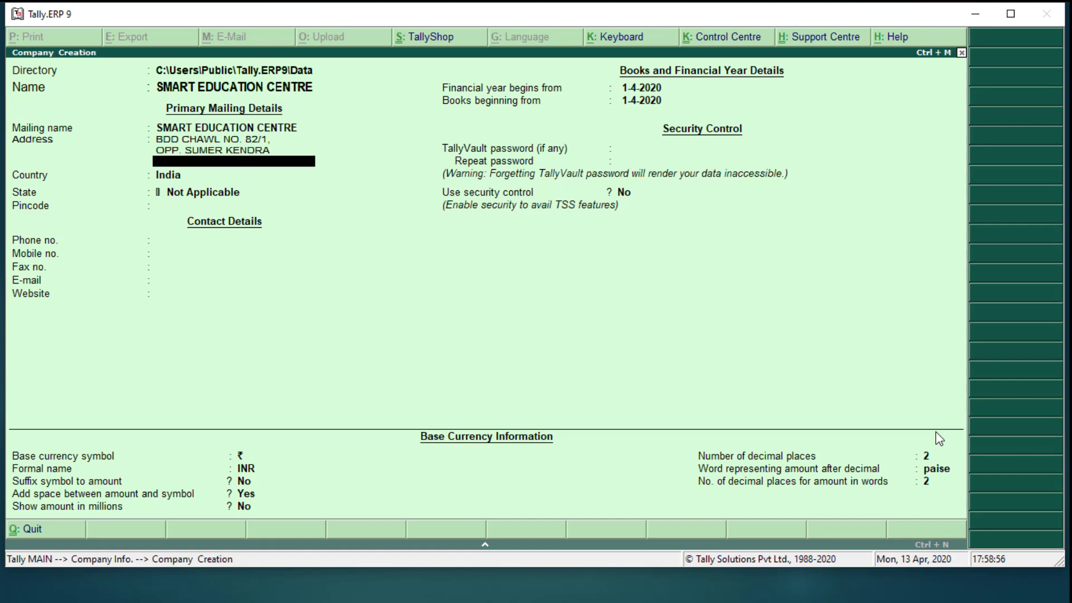
key("Return")
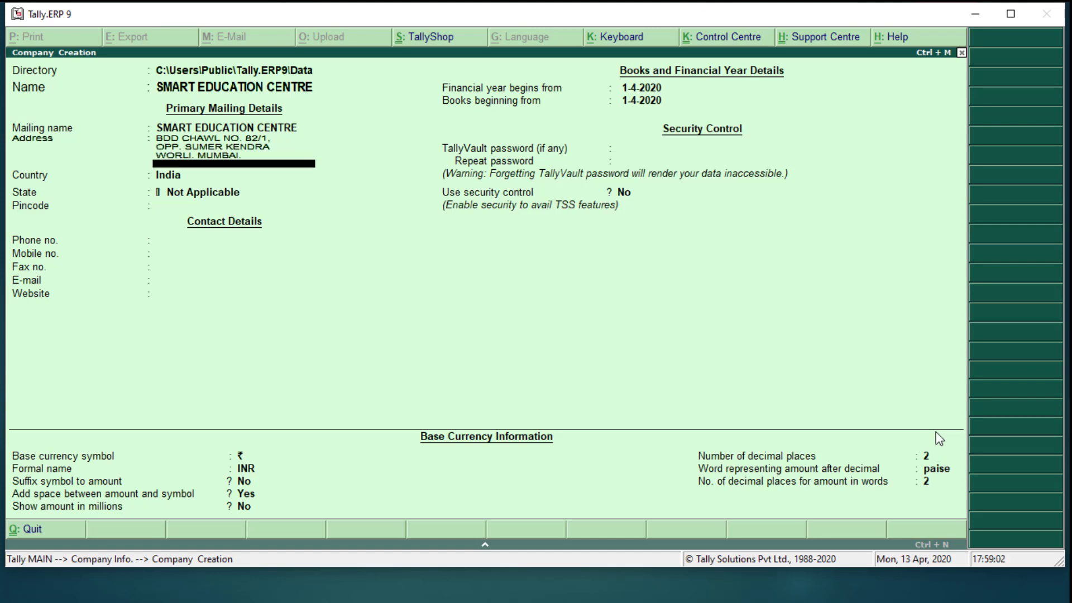
key("Return")
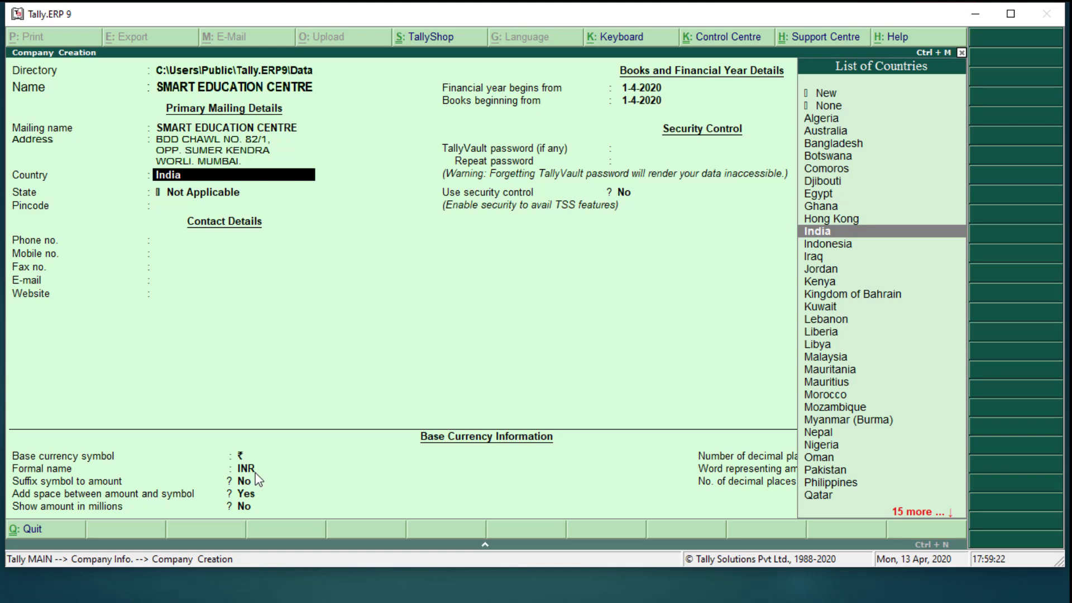
Try Saudi Arabia, then UK, as the country, then go back to change it again
type("SA")
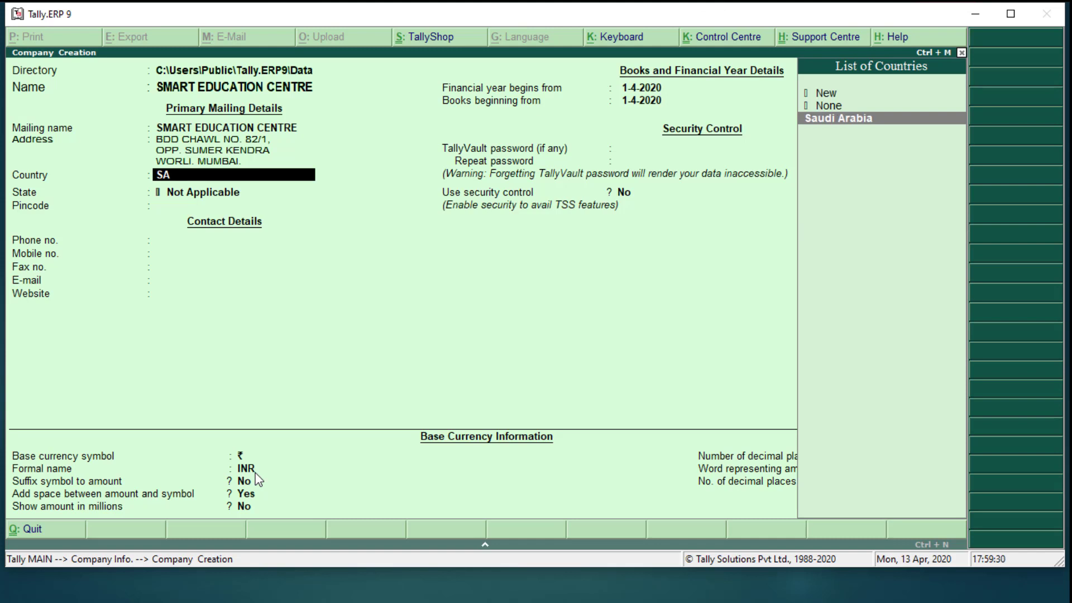
key("Return")
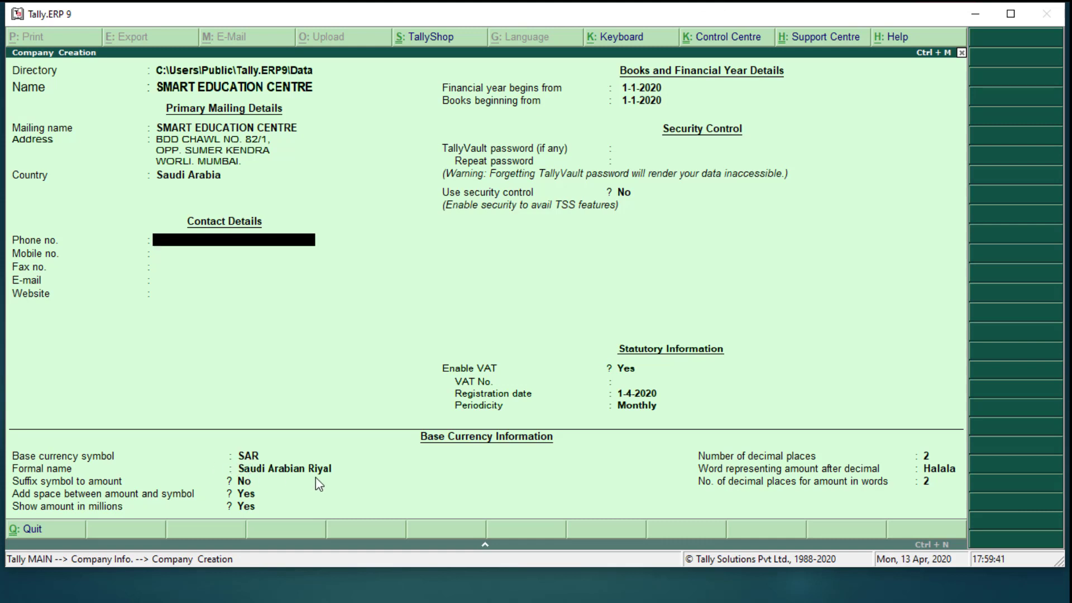
key("BackSpace")
type("UK")
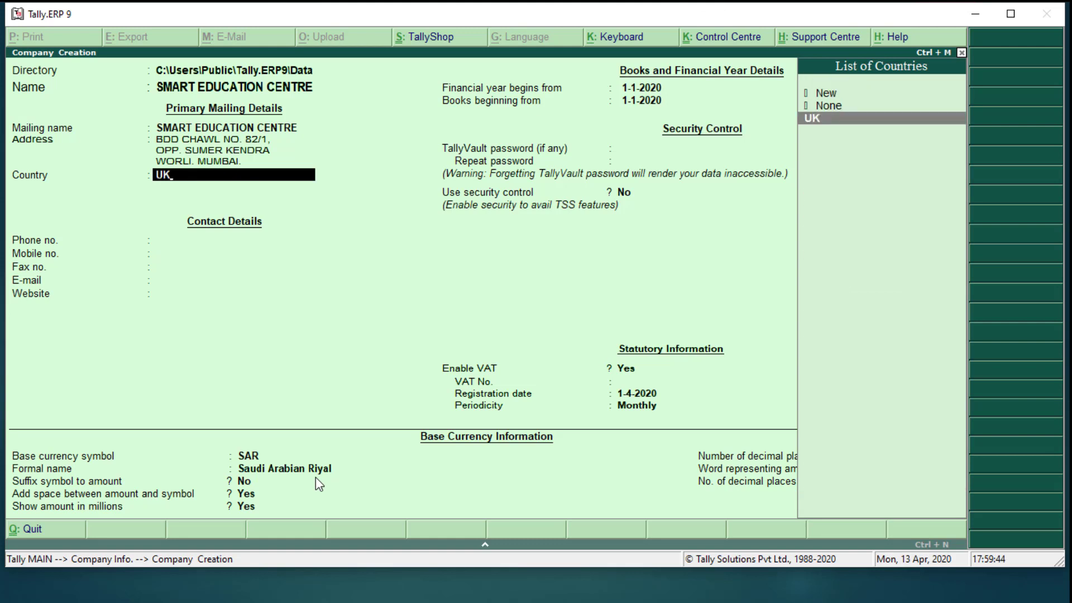
key("Return")
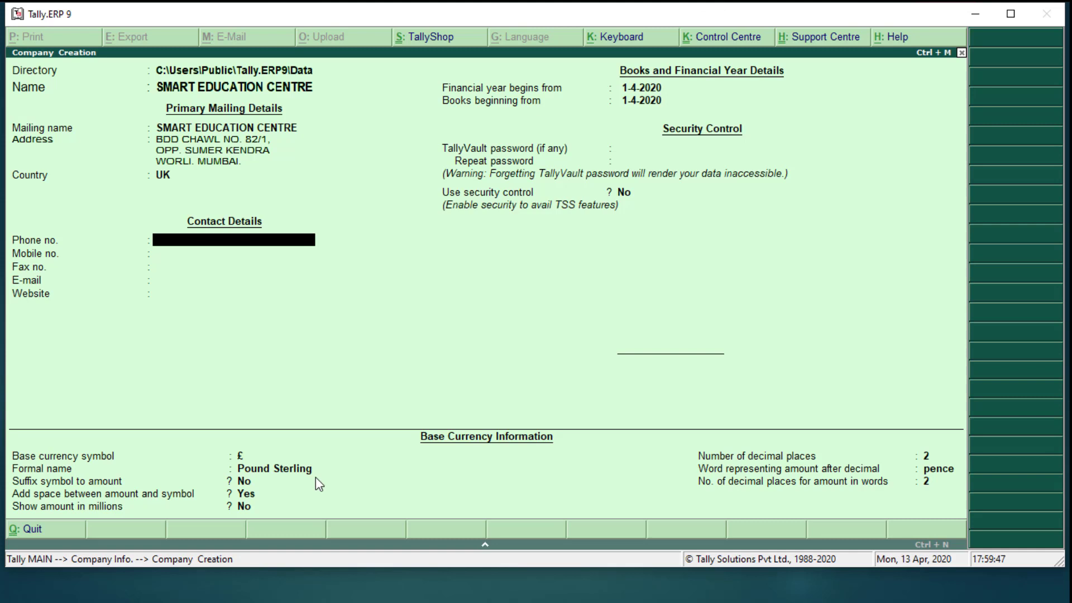
key("BackSpace")
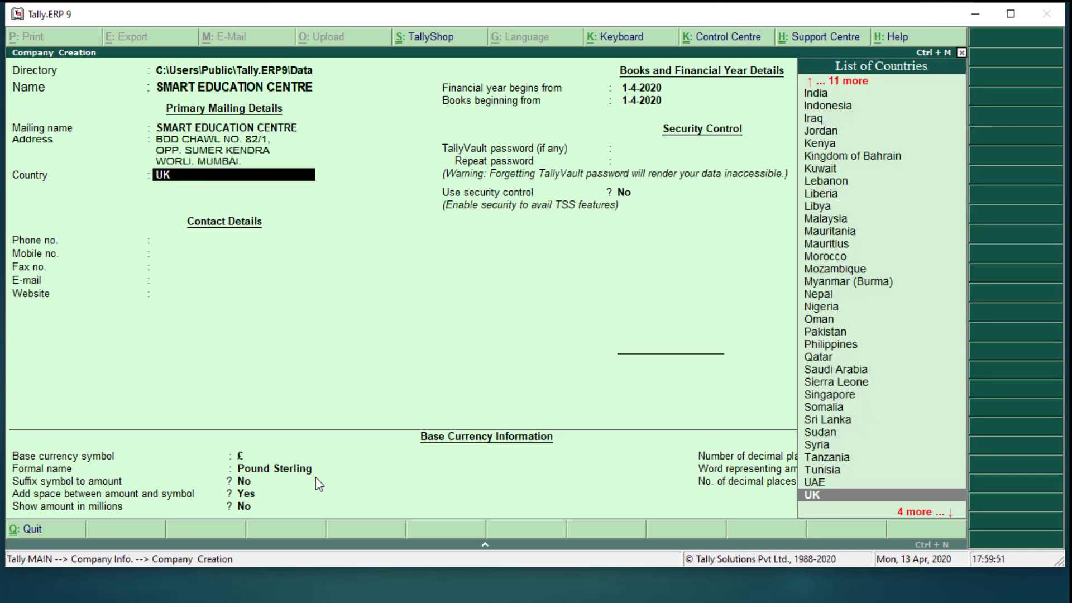
Set the country back to India and the state to Maharashtra
type("INDI")
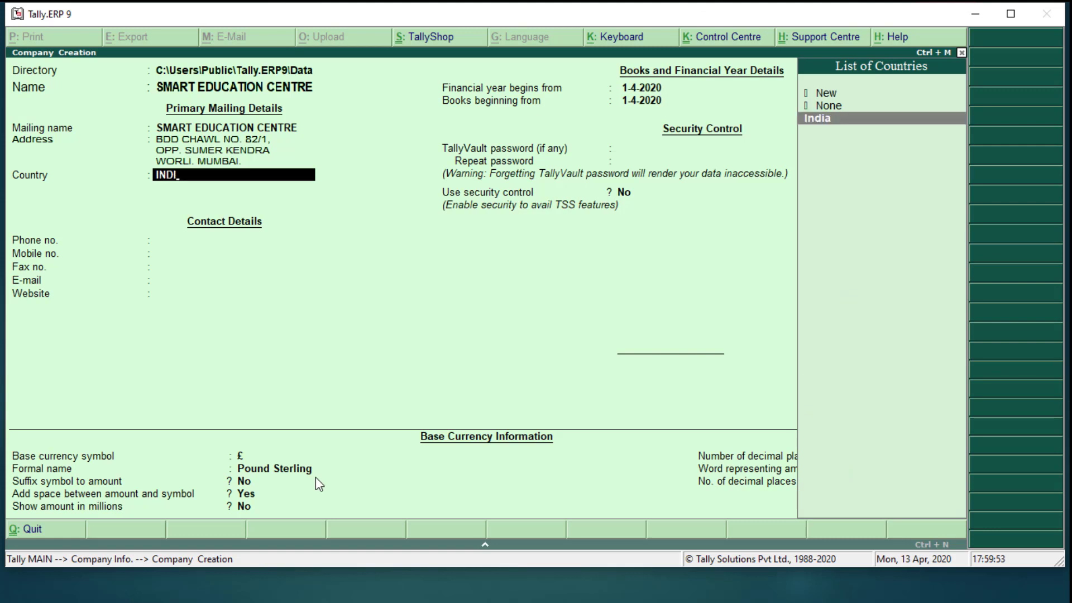
key("Return")
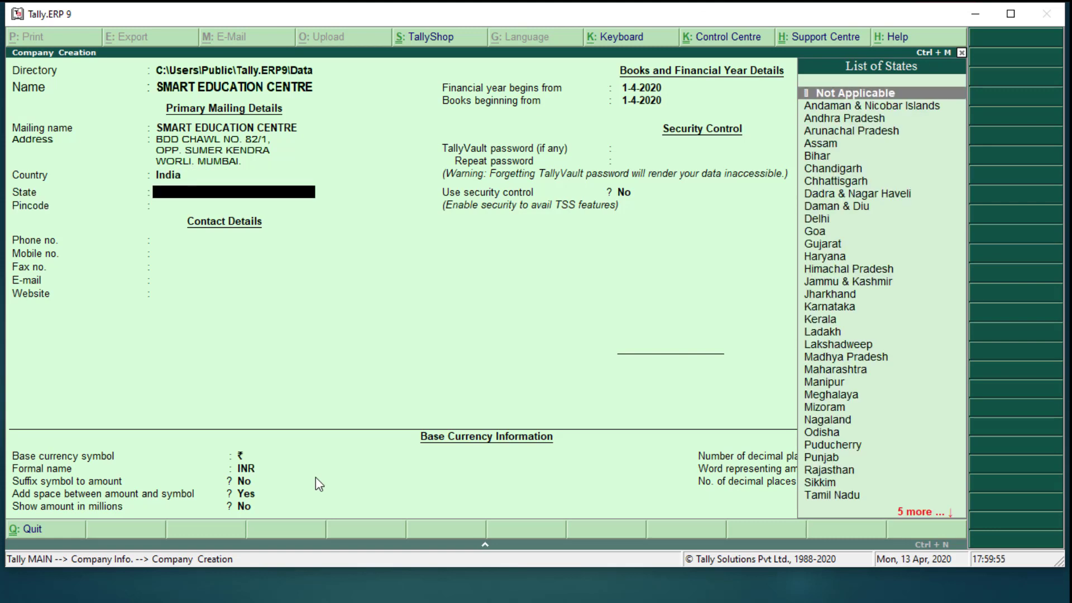
type("MAHA")
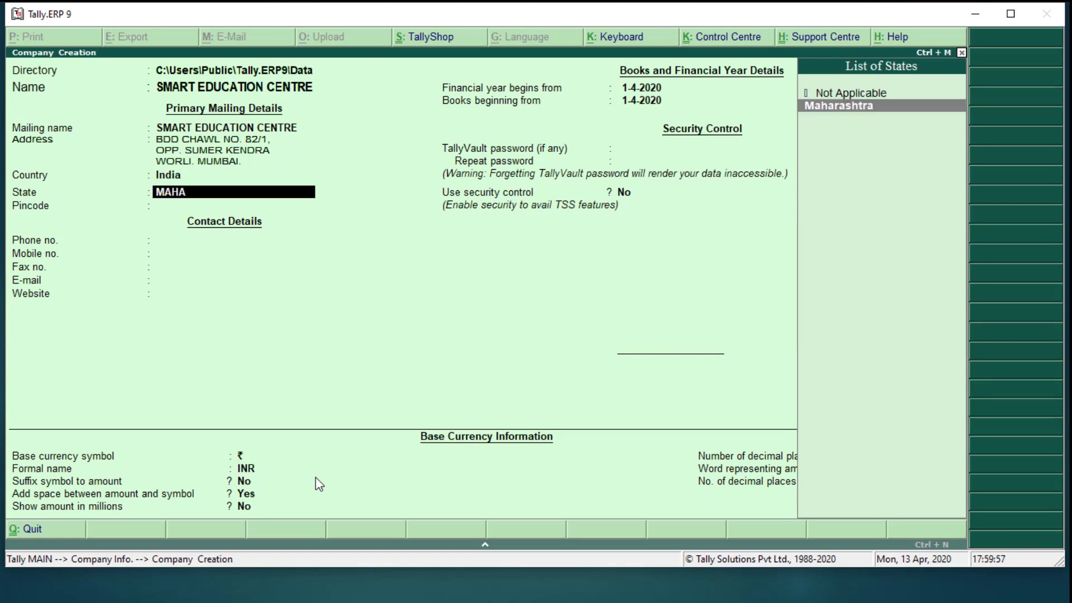
key("Return")
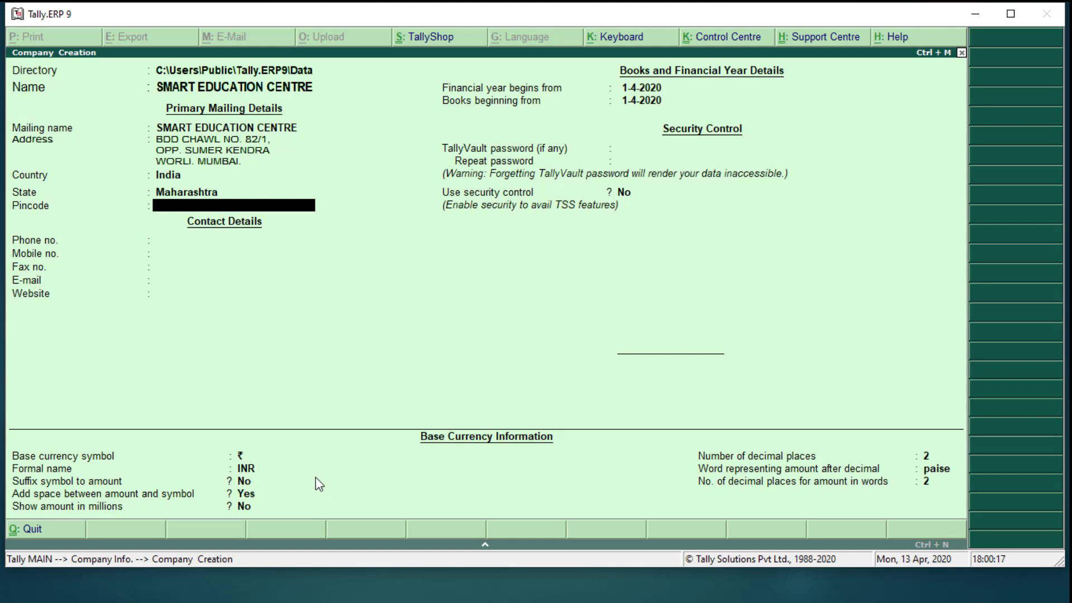
Enter the company's pincode, phone and mobile numbers, leaving Fax blank
type("400018")
key("Return")
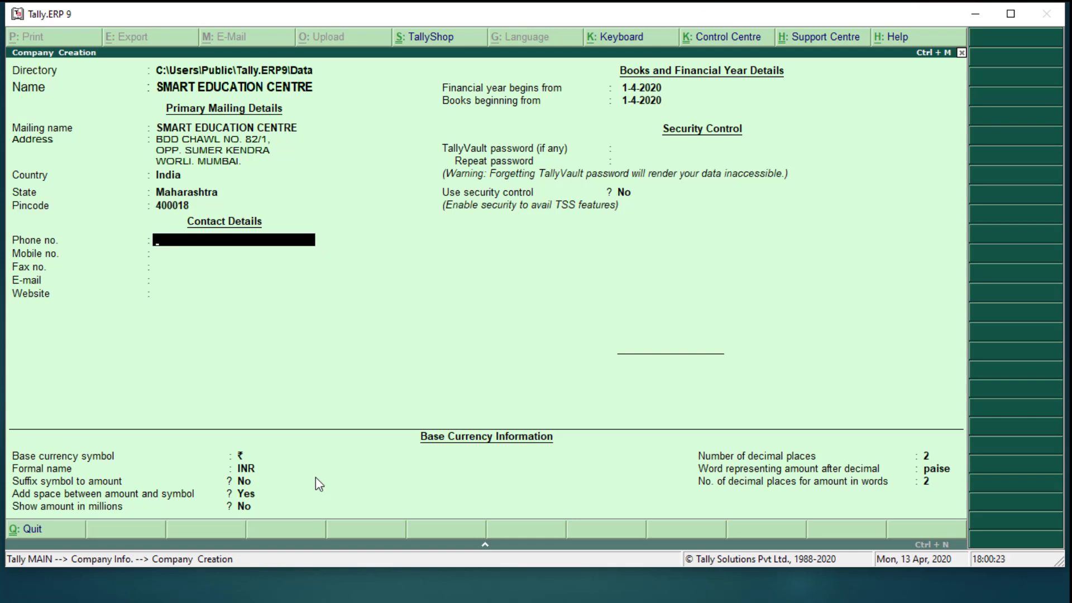
key("Return")
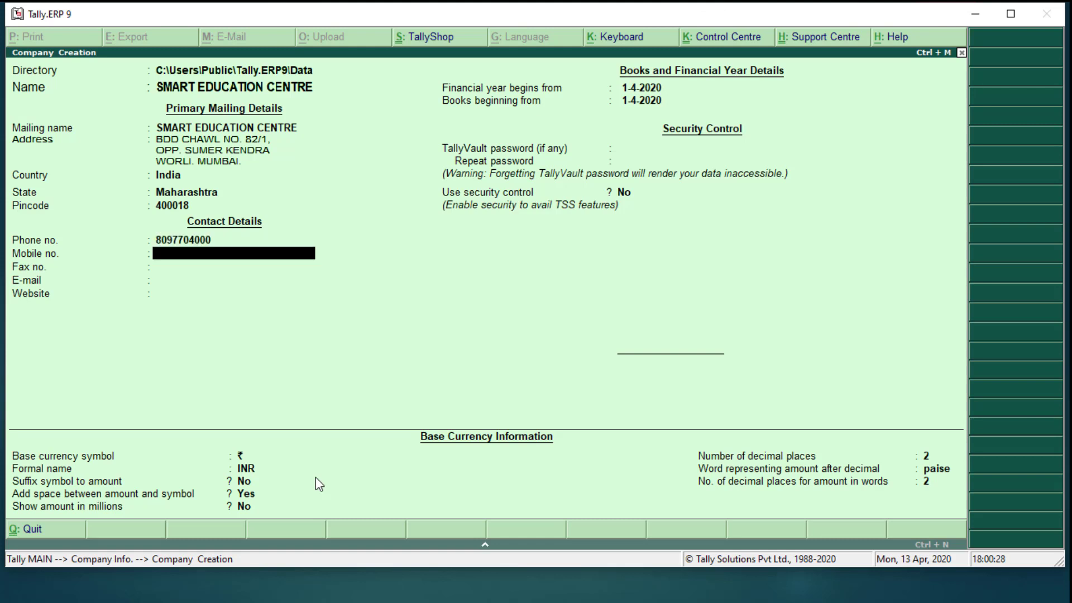
key("Return")
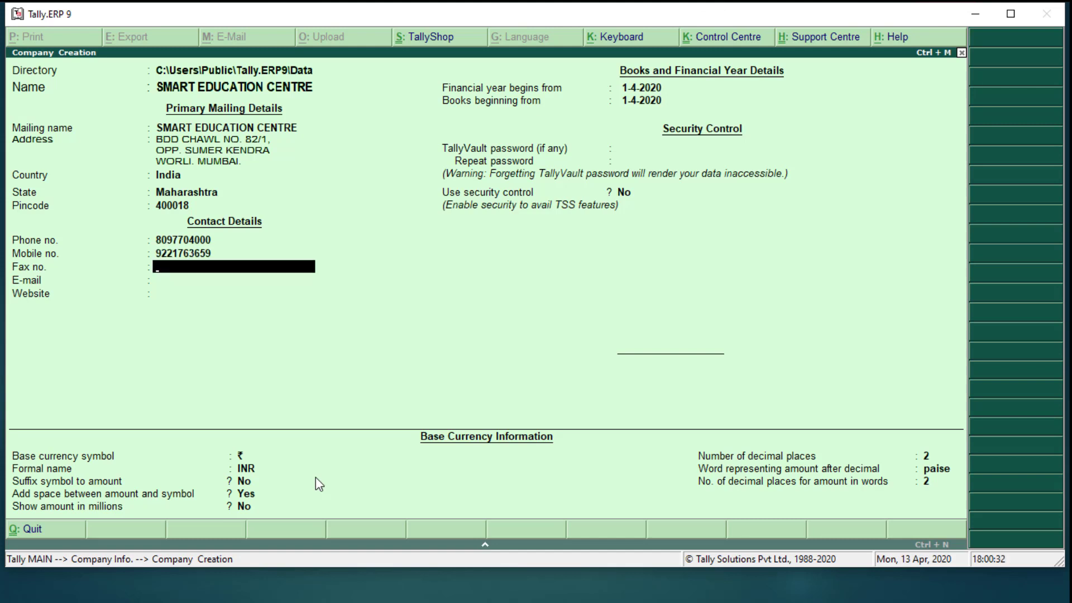
key("Return")
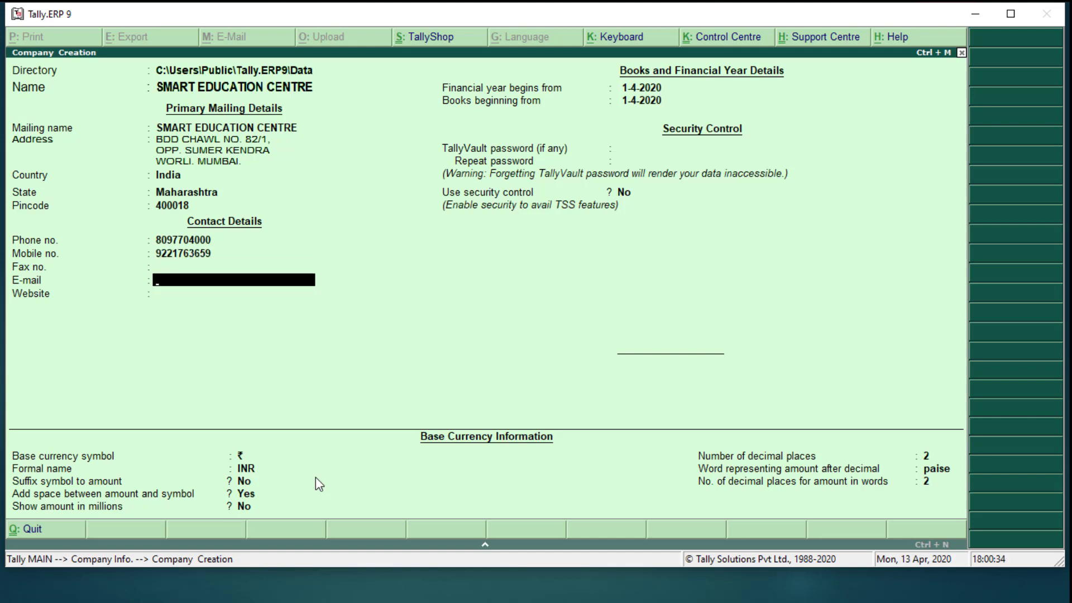
Fill in the company's e-mail address and a website ending in .in
key("Return")
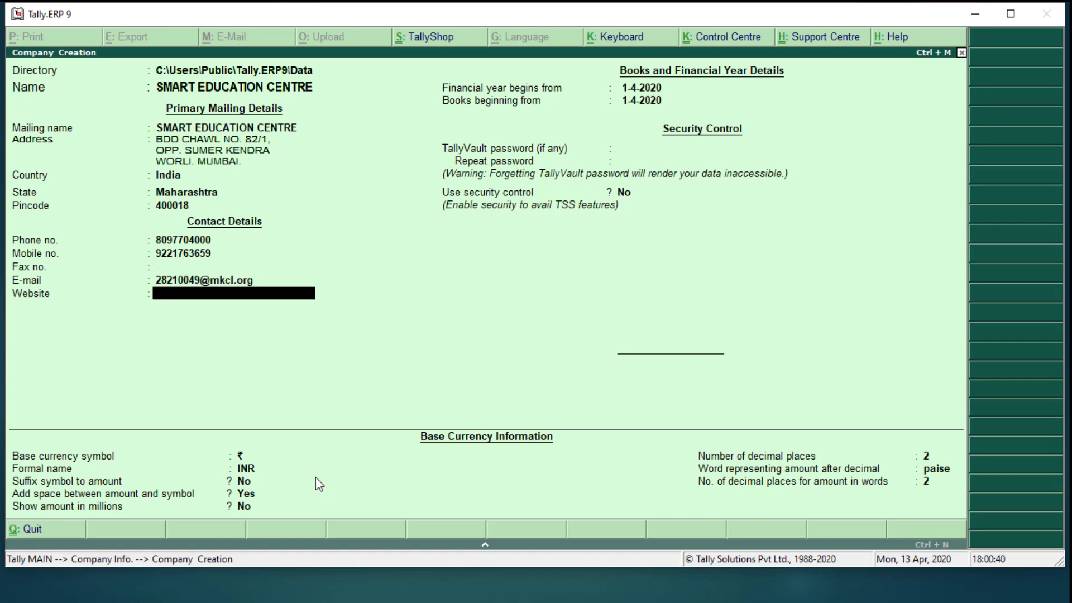
type("www.smart educationcentre.com")
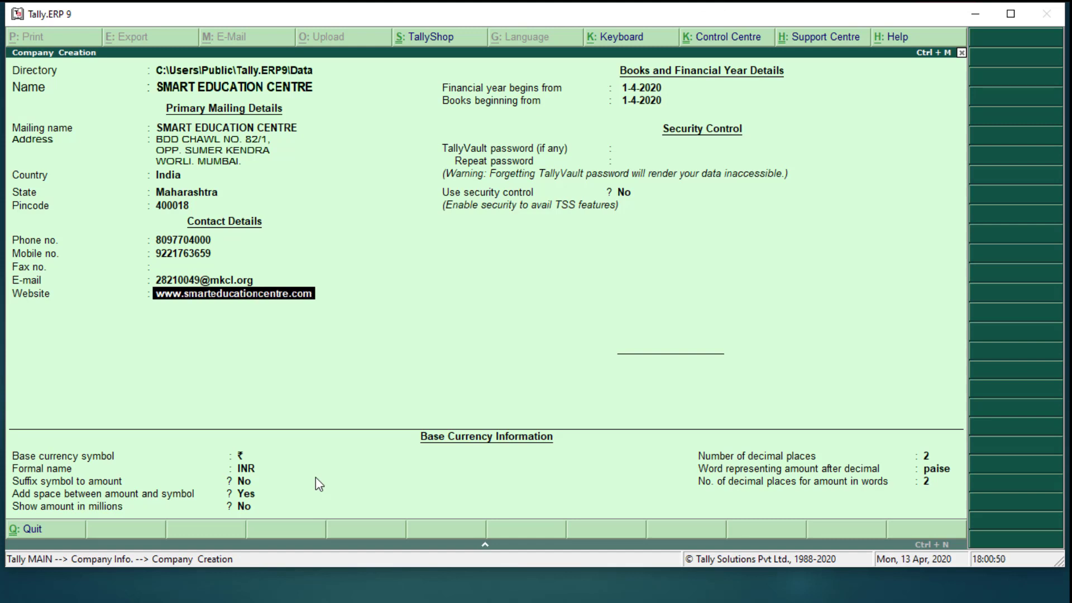
key("BackSpace")
key("BackSpace")
key("BackSpace")
type("in")
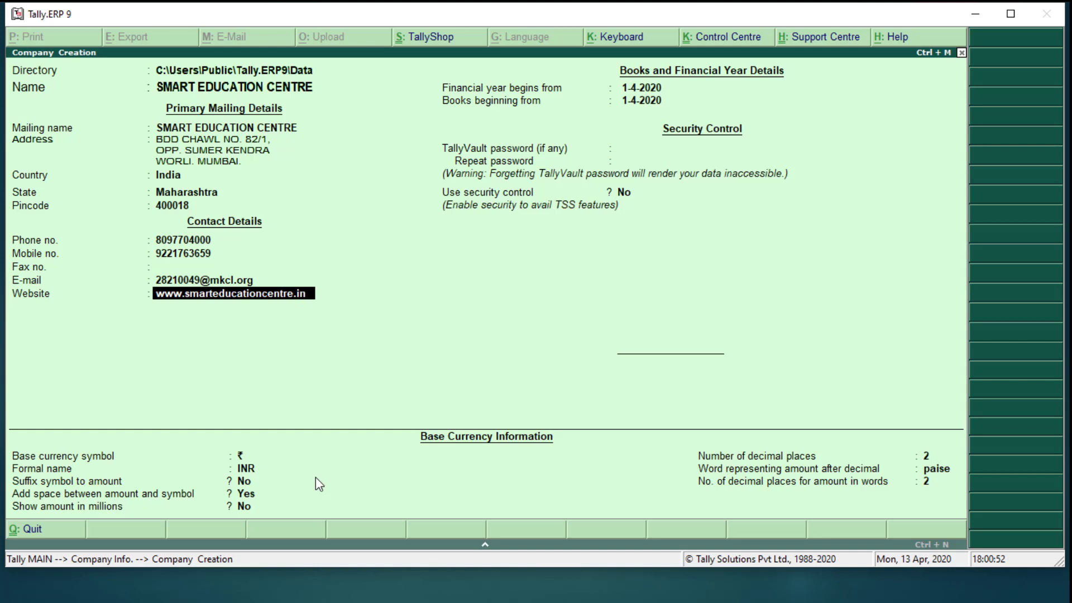
key("Return")
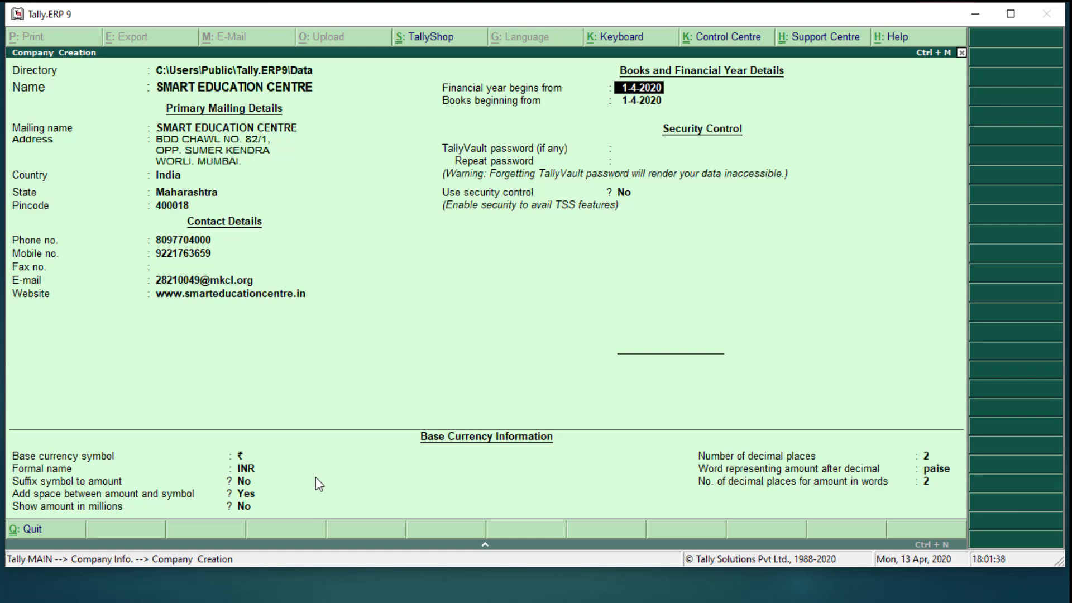
key("Return")
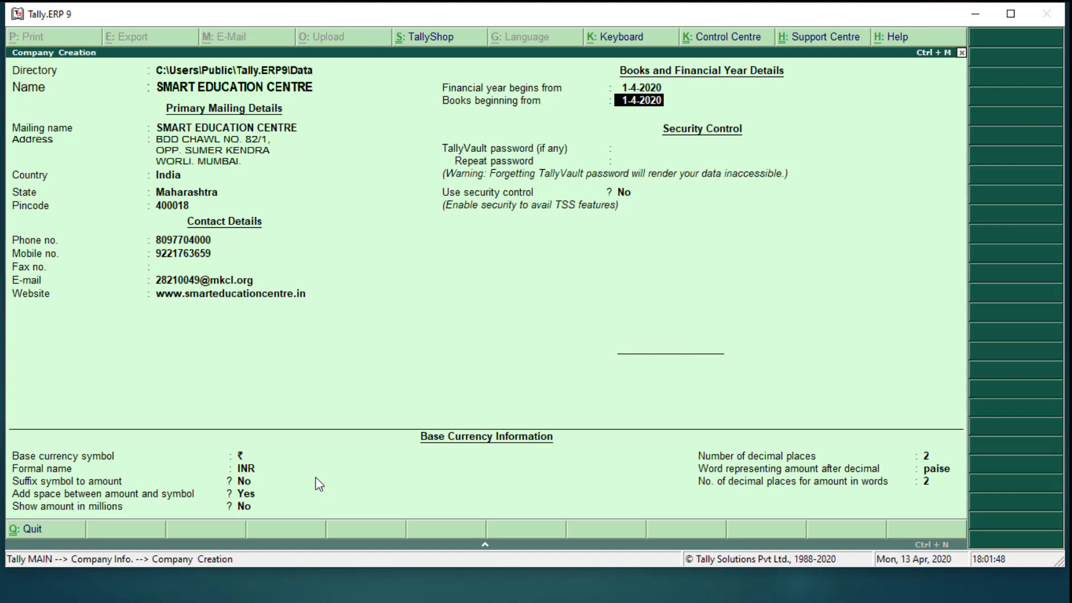
Set books beginning to 1-4-2020, leave the TallyVault password blank and security control at No
type("1/7")
key("BackSpace")
key("BackSpace")
key("BackSpace")
type("1")
key("Return")
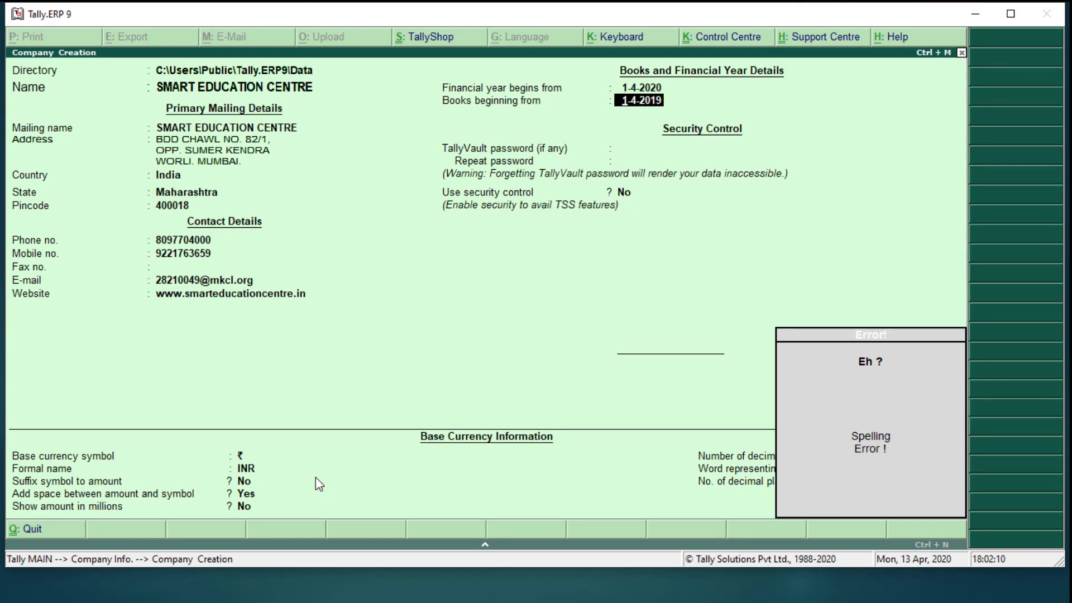
key("BackSpace")
type("1/4")
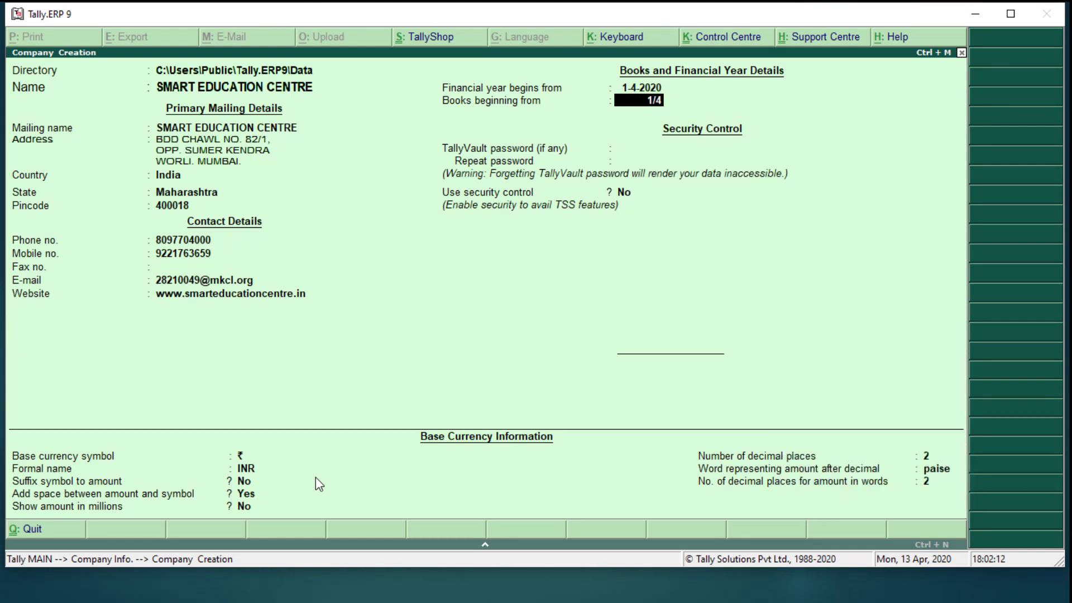
type("/2020")
key("Return")
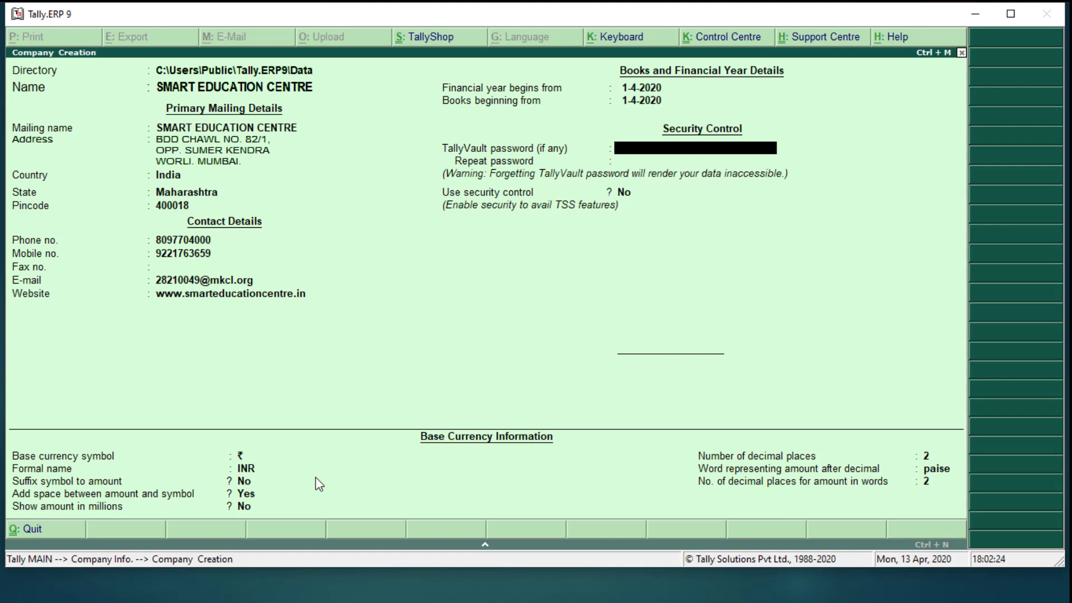
key("Return")
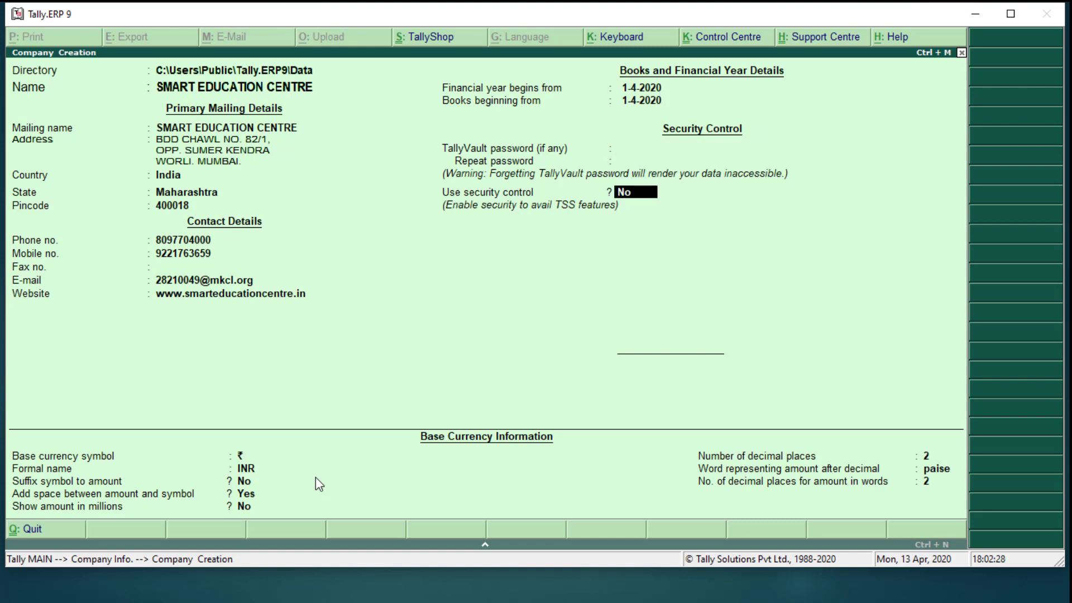
key("Return")
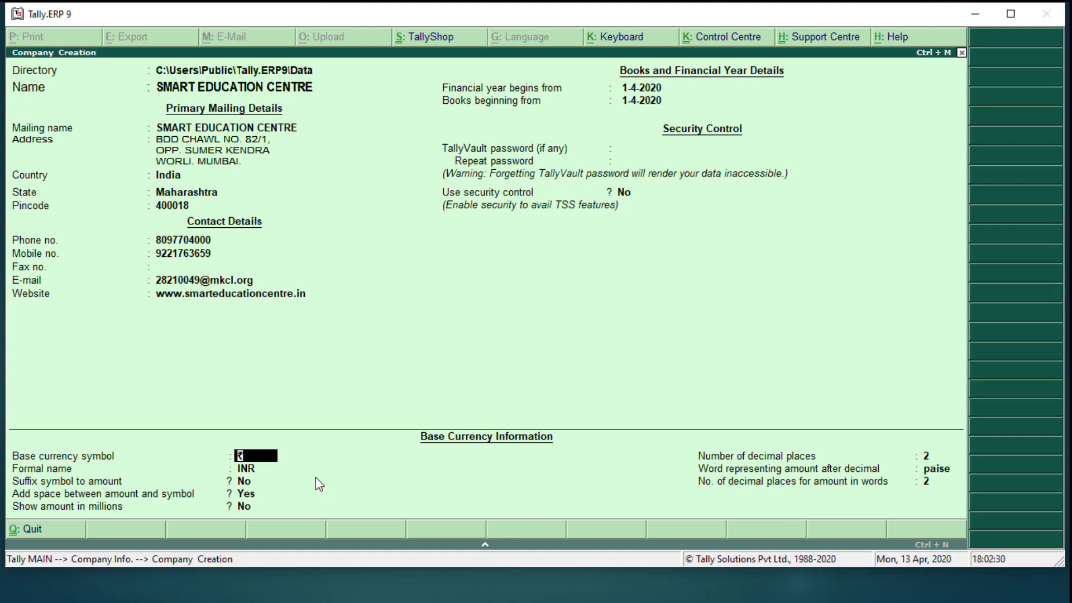
Keep the default base currency settings until the Accept? prompt appears
key("Return")
key("Return")
key("Return")
key("Return")
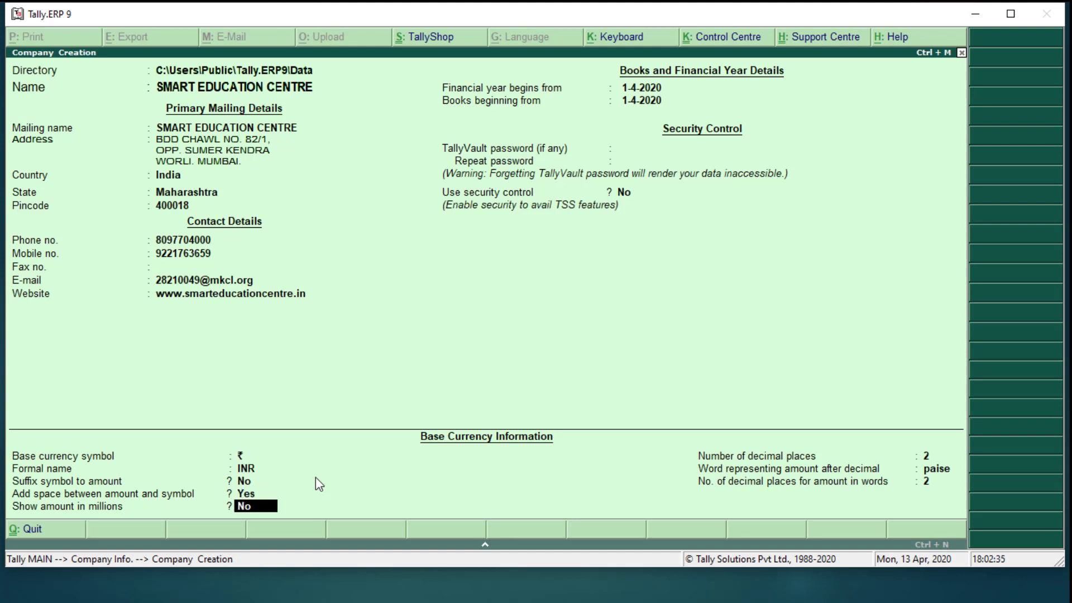
key("Return")
key("Return")
key("Return")
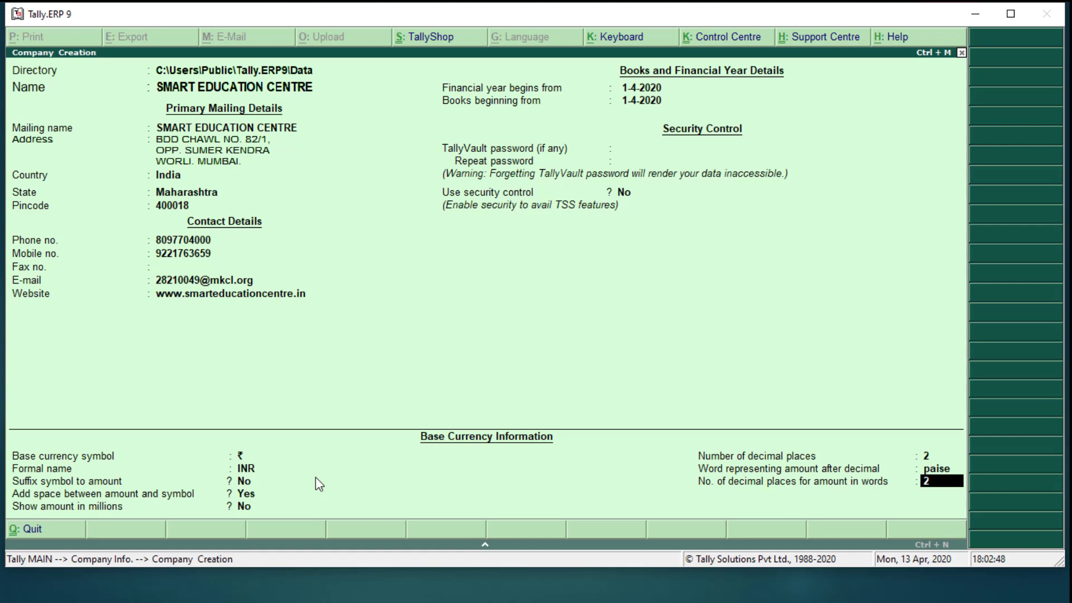
key("Return")
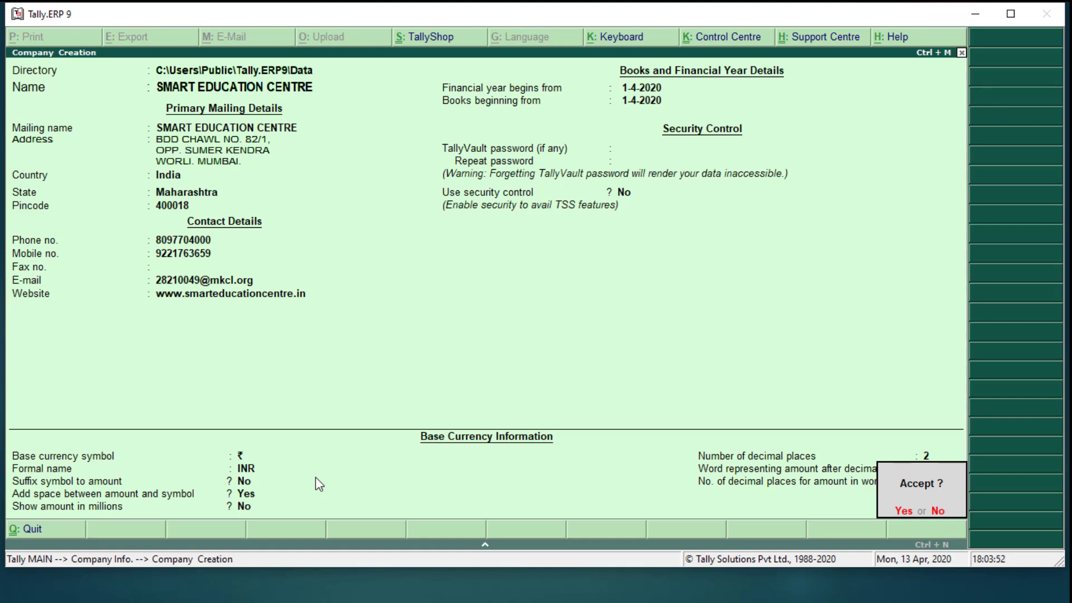
Answer No to the Accept? prompt, then bring up the Windows Start menu
key("n")
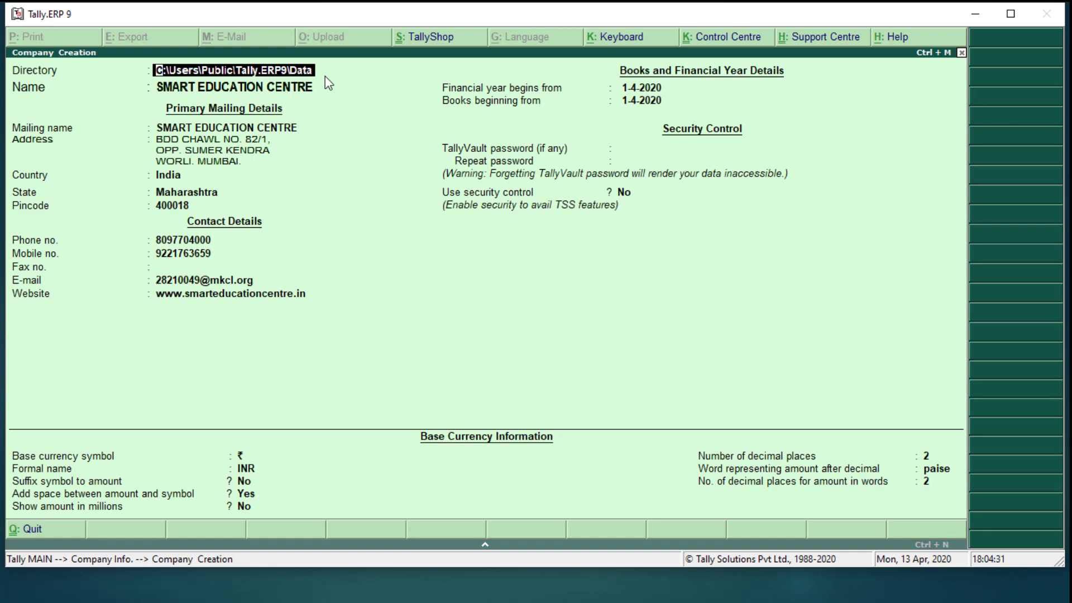
key("super")
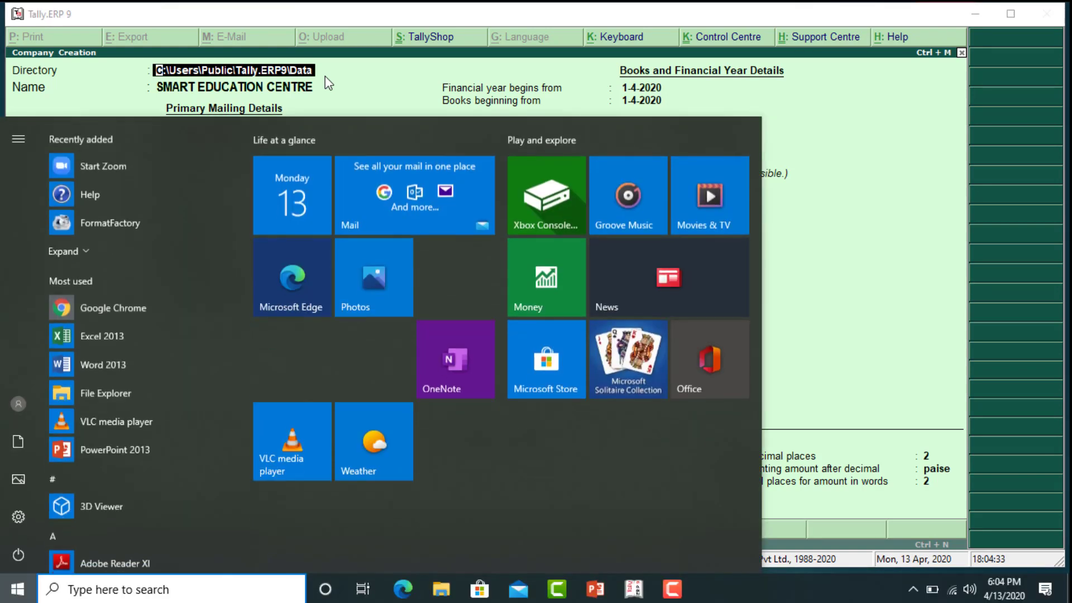
Launch File Explorer from the Start context menu and open the OFFICE (E:) drive under This PC
right_click(18, 592)
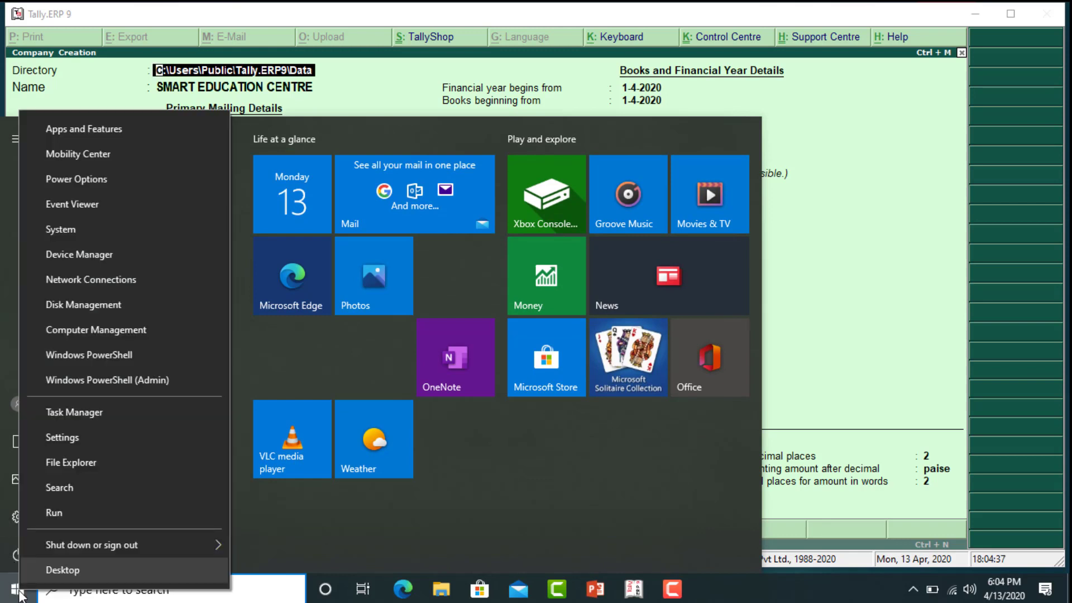
left_click(66, 457)
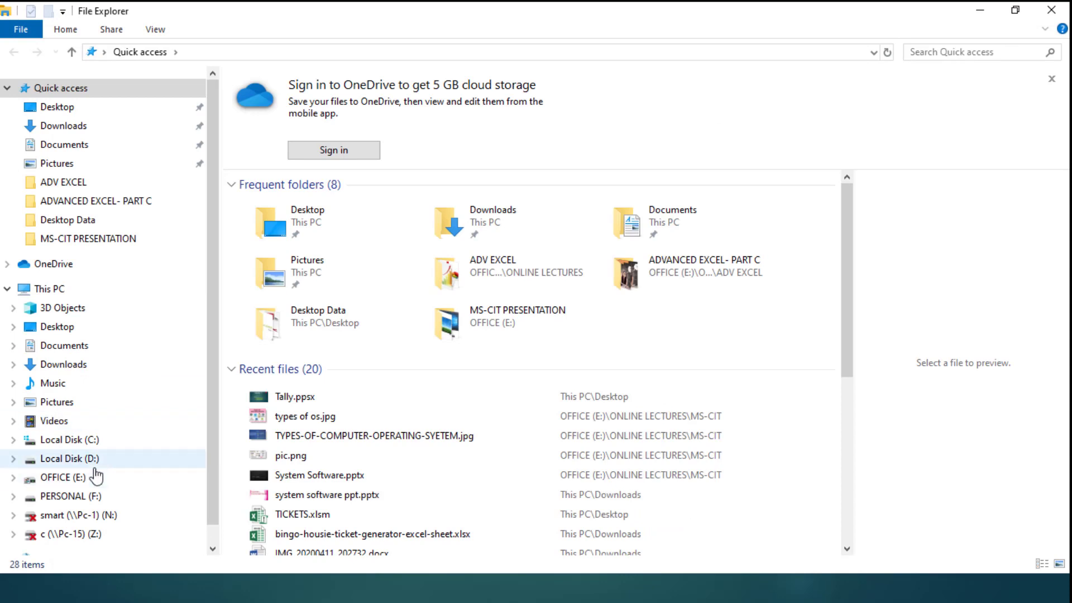
left_click(42, 289)
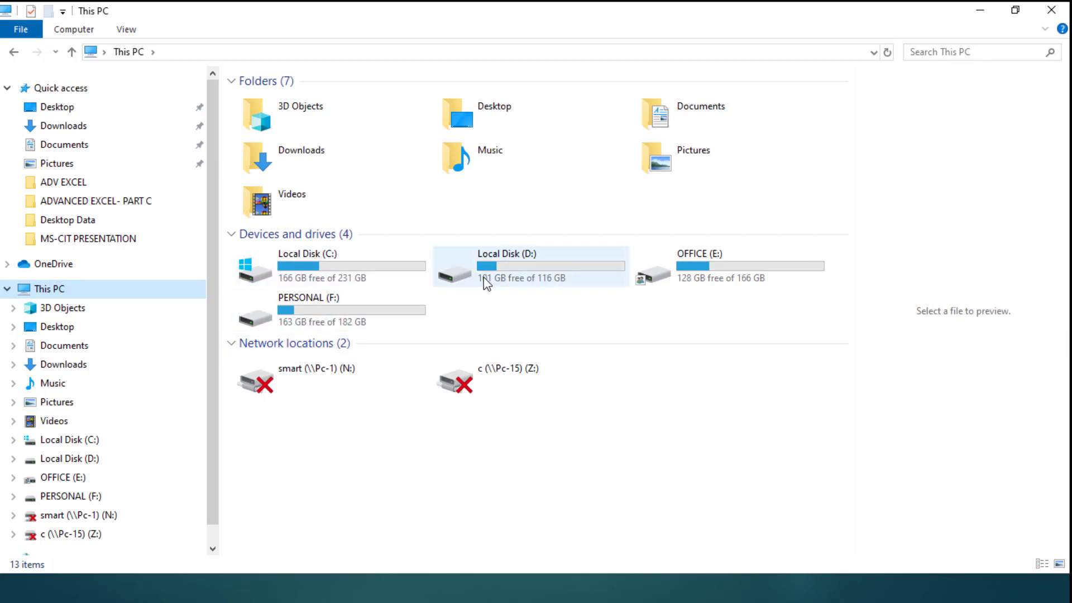
double_click(734, 265)
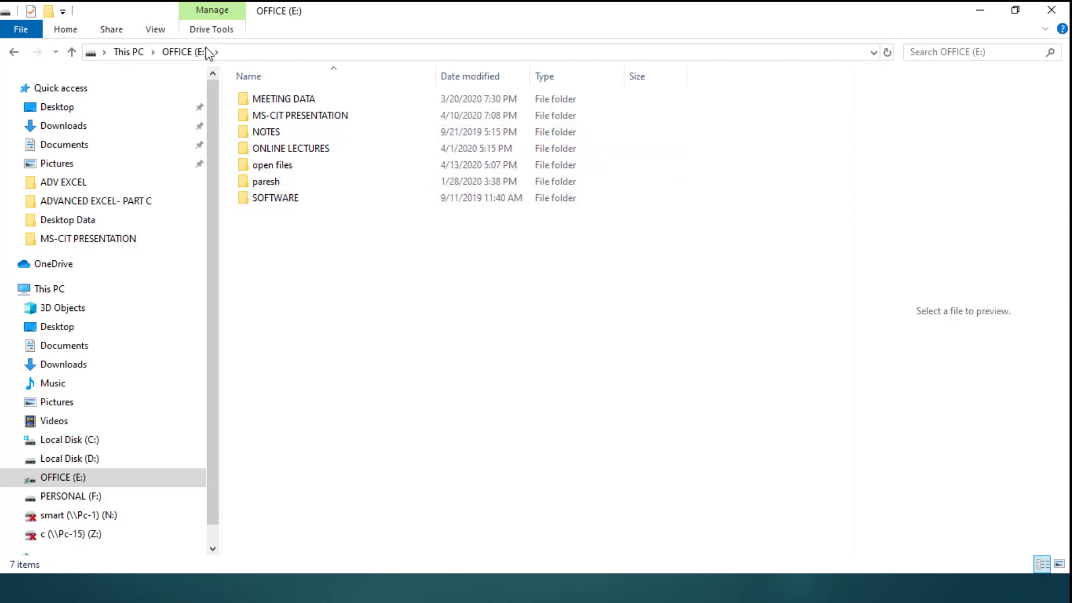
Create a new folder named 'ONLINE TALLY' on the OFFICE (E:) drive and open it
left_click(50, 10)
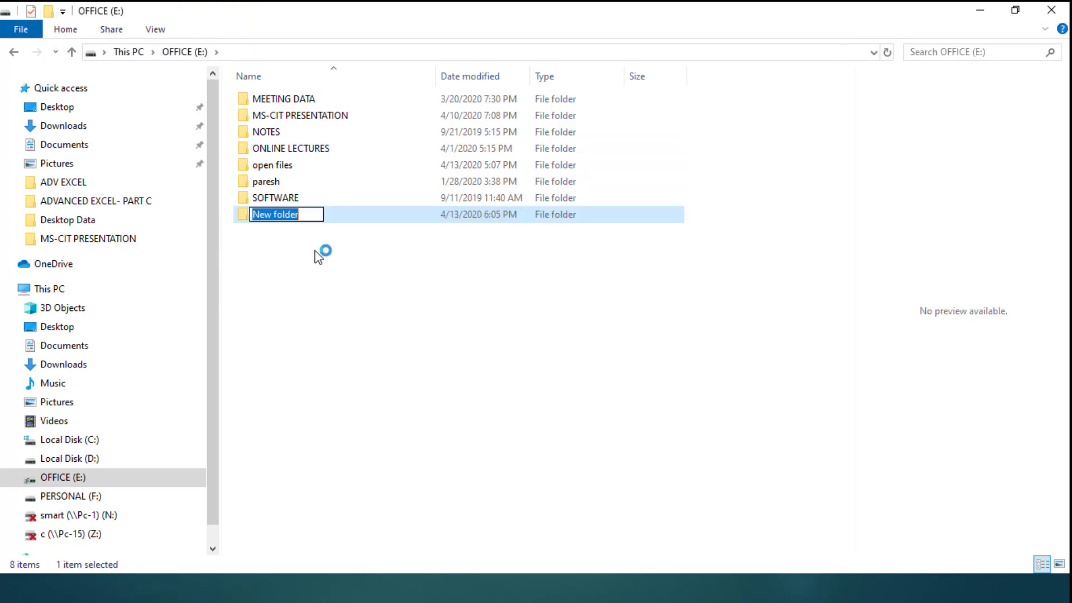
type("ON")
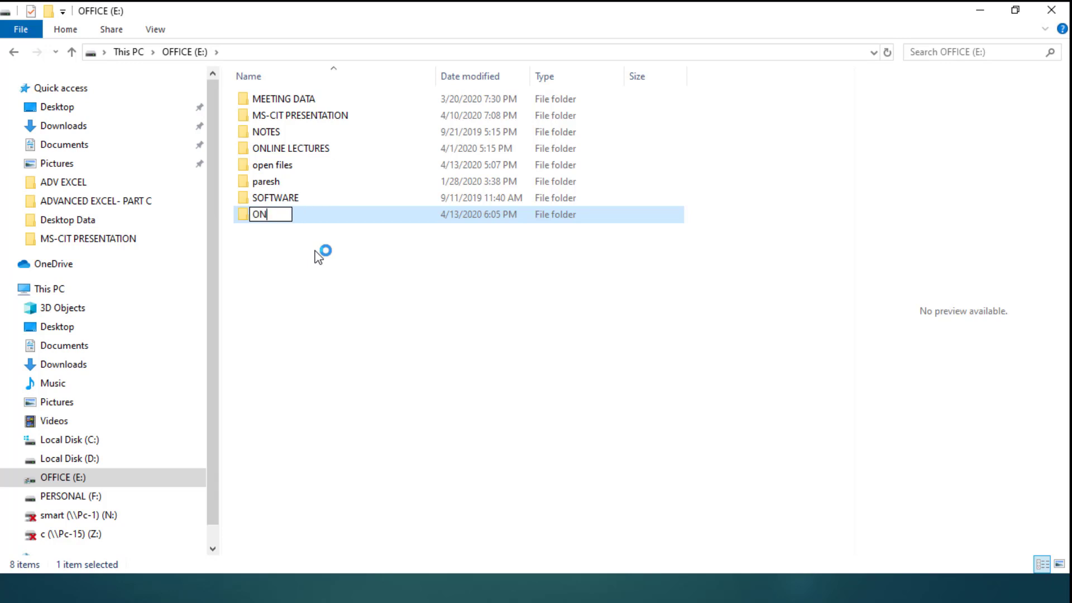
type("LINE TA")
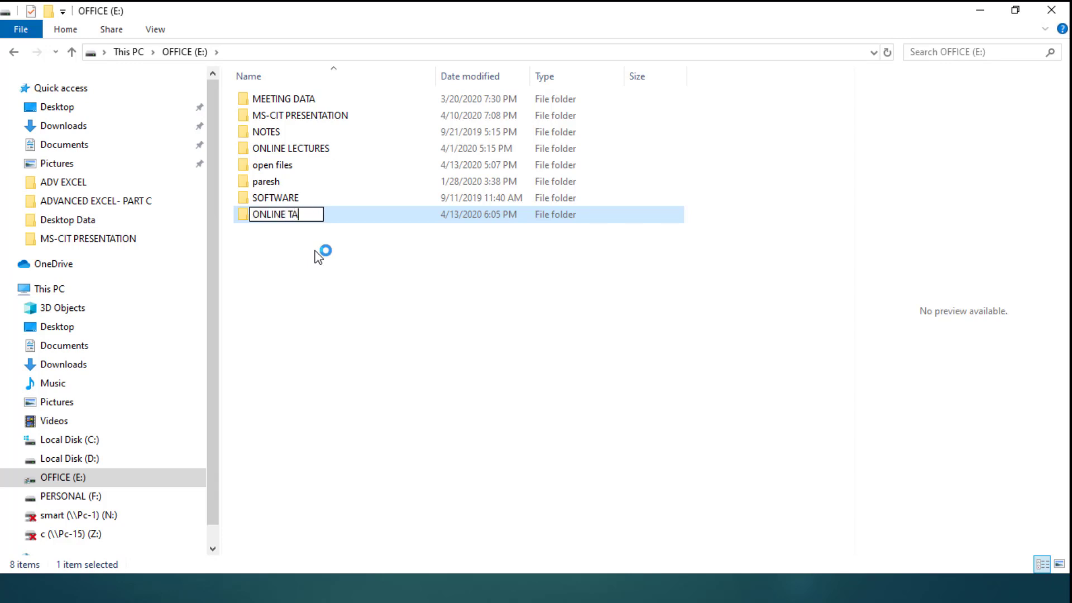
type("LLY")
key("Return")
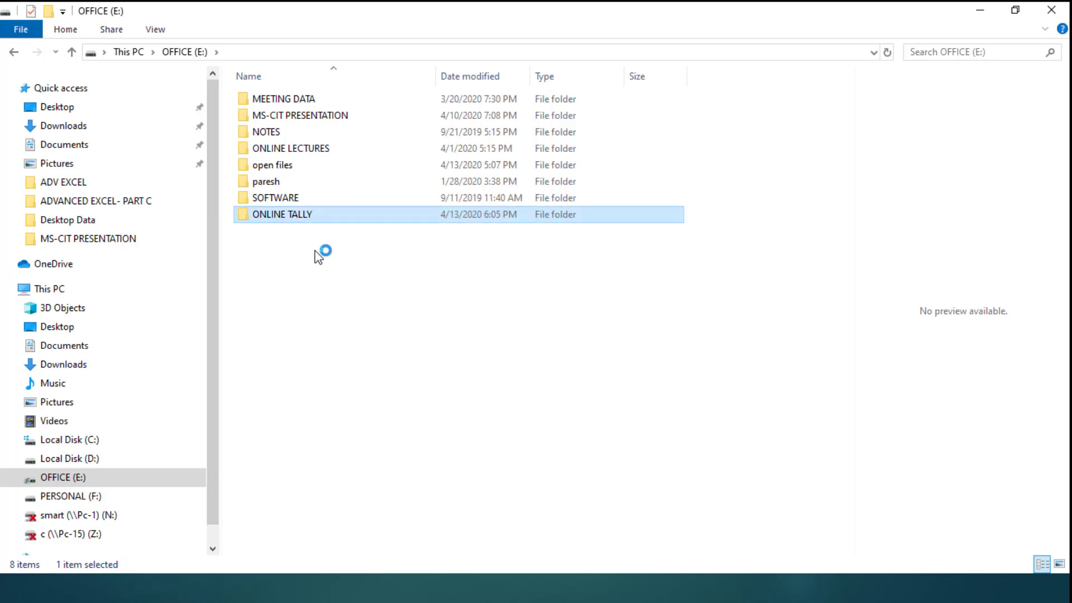
key("Return")
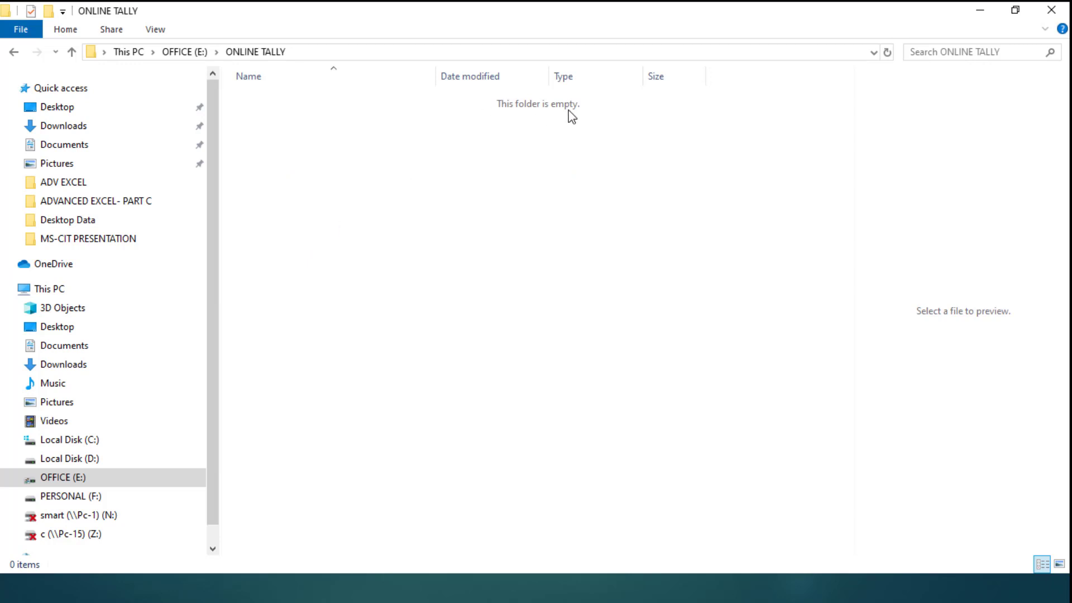
Confirm the folder path E:\ONLINE TALLY in the address bar, then return to Tally's Company Creation form
left_click(457, 55)
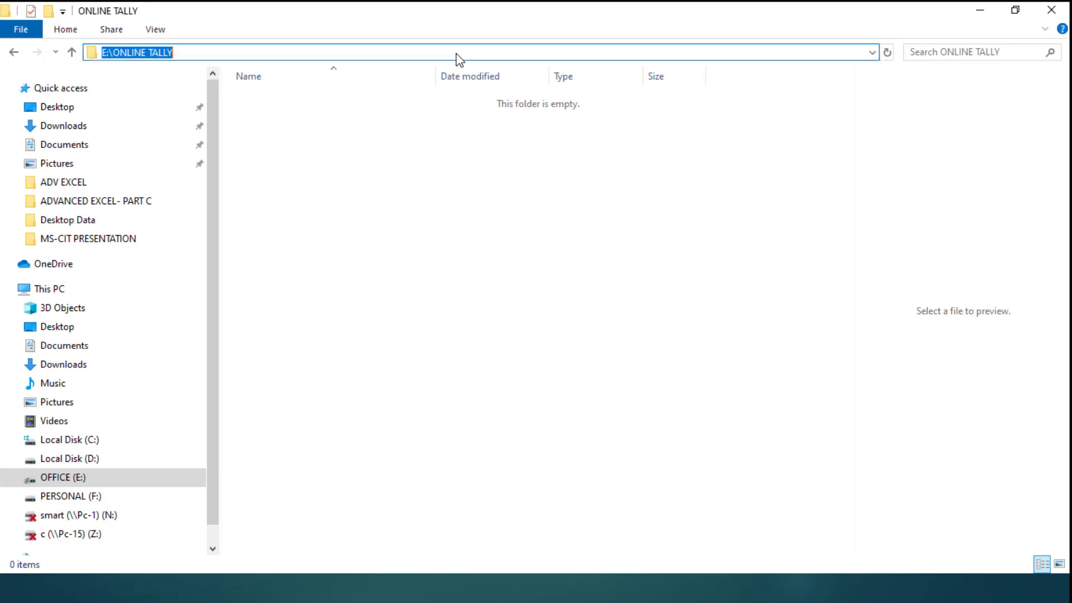
left_click(313, 54)
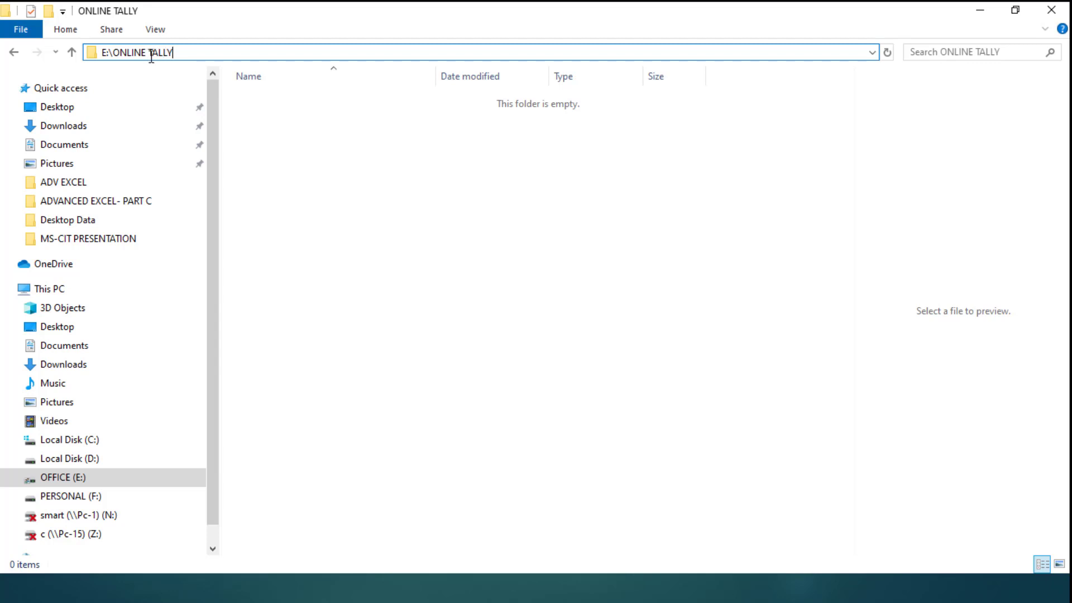
key("alt+Tab")
key("alt+Tab")
key("alt+Tab")
key("alt+Tab")
key("alt+Tab")
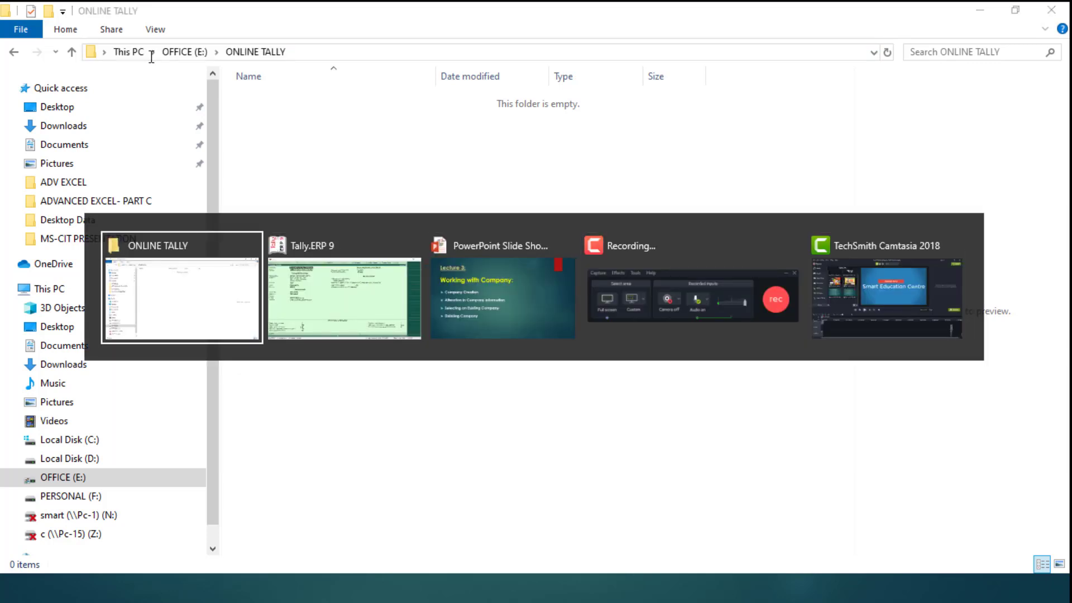
key("alt+Tab")
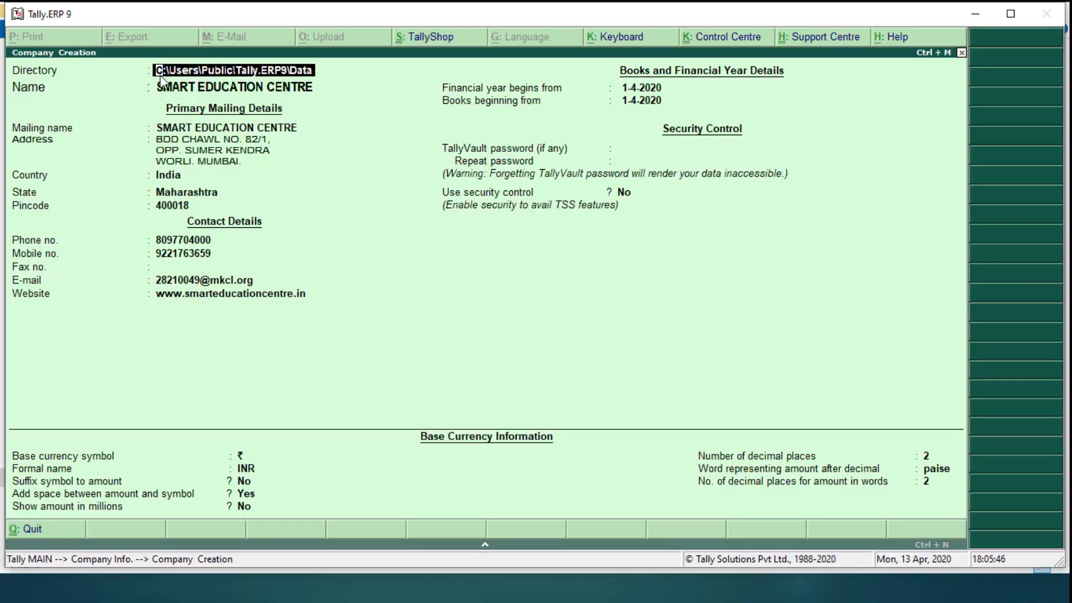
Set the company Directory to E:\ONLINE TALLY after rechecking the folder path in File Explorer
type("E")
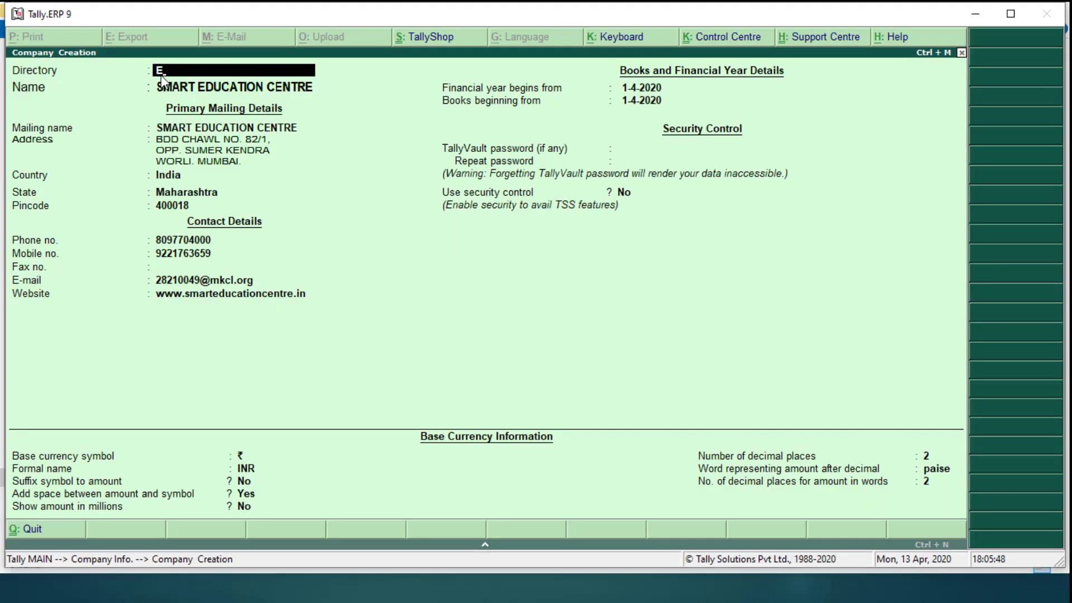
type(":\\ONLINE TALLY")
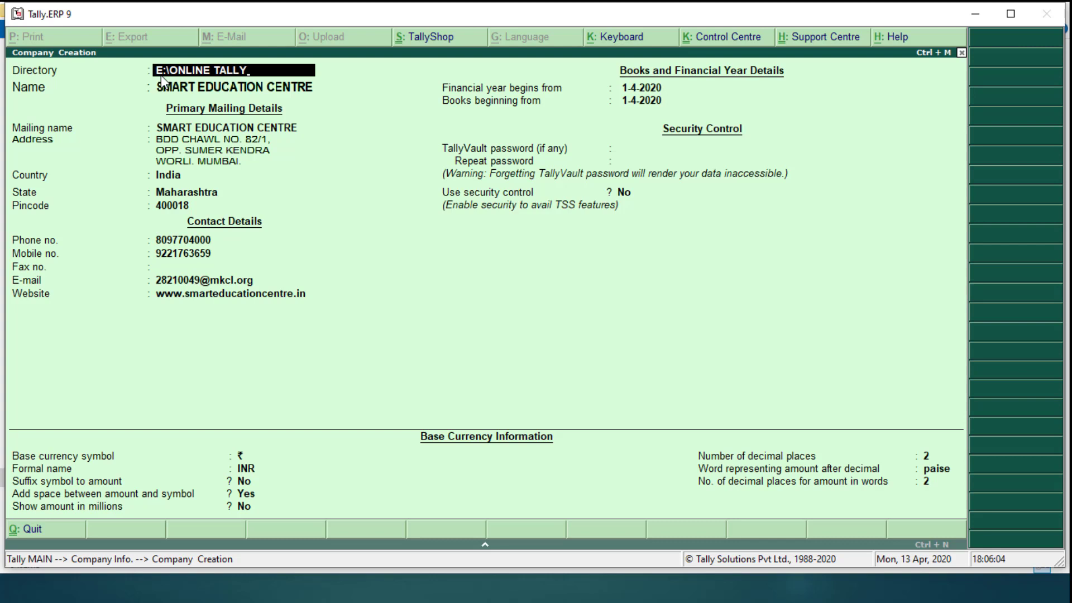
key("alt+Tab")
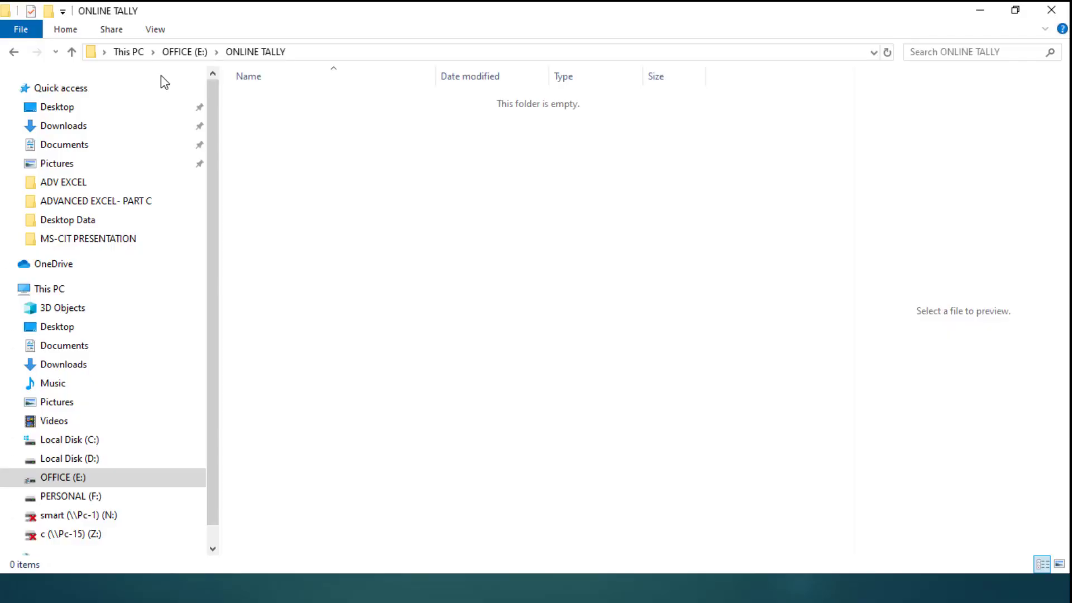
left_click(317, 55)
left_click(318, 55)
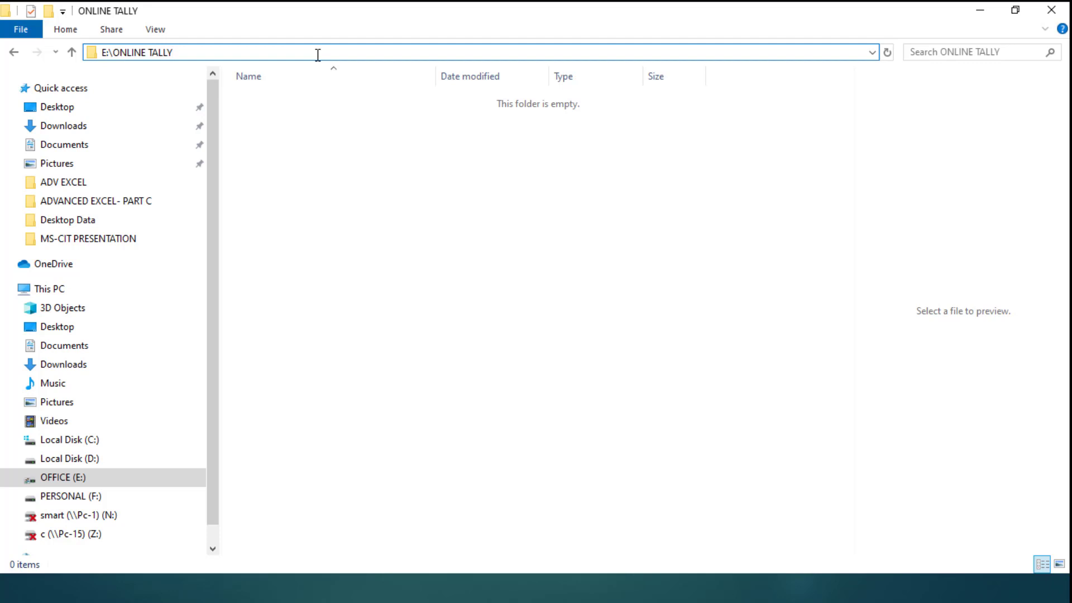
key("alt+Tab")
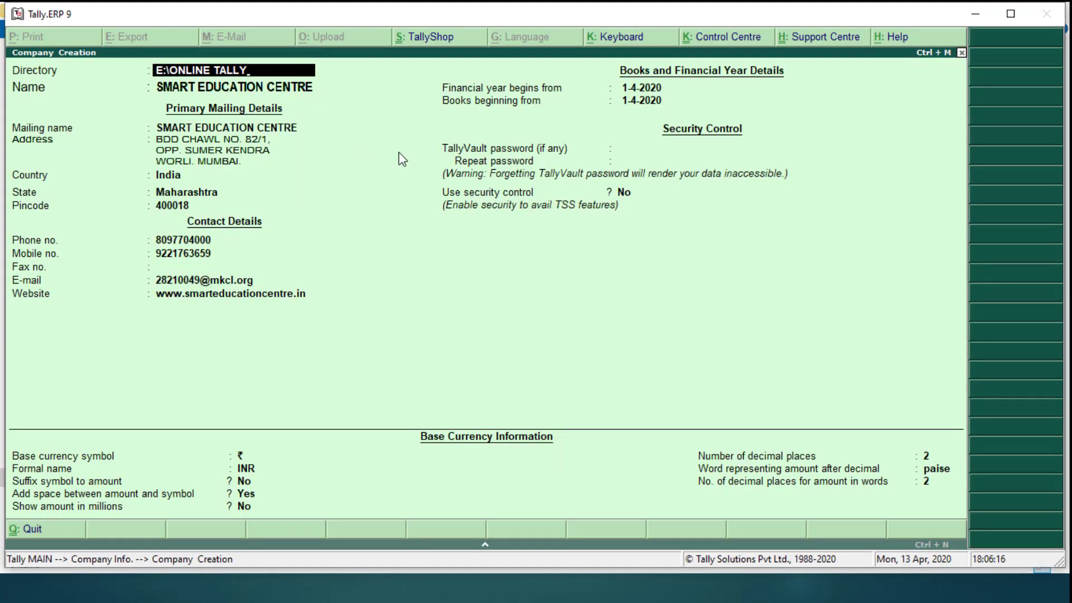
Step through the remaining company fields, leaving them unchanged, up to the Accept prompt
key("Return")
key("Return")
key("Return")
key("Return")
key("Return")
key("Return")
key("Return")
key("Return")
key("Return")
key("Return")
key("Return")
key("Return")
key("Return")
key("Return")
key("Return")
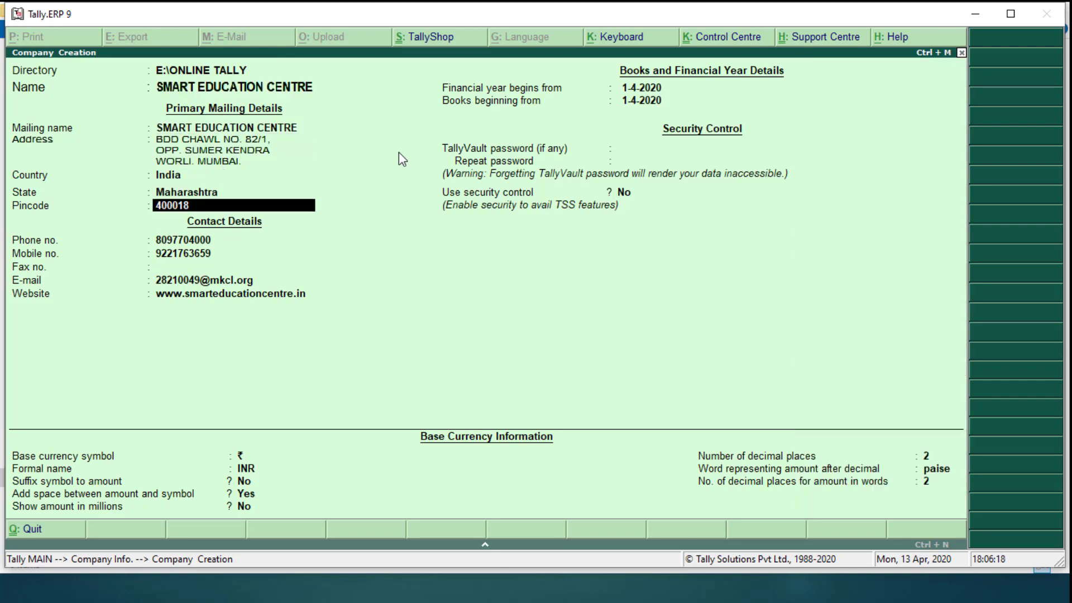
key("Return")
key("Return")
key("Return")
key("Return")
key("Return")
key("Return")
key("Return")
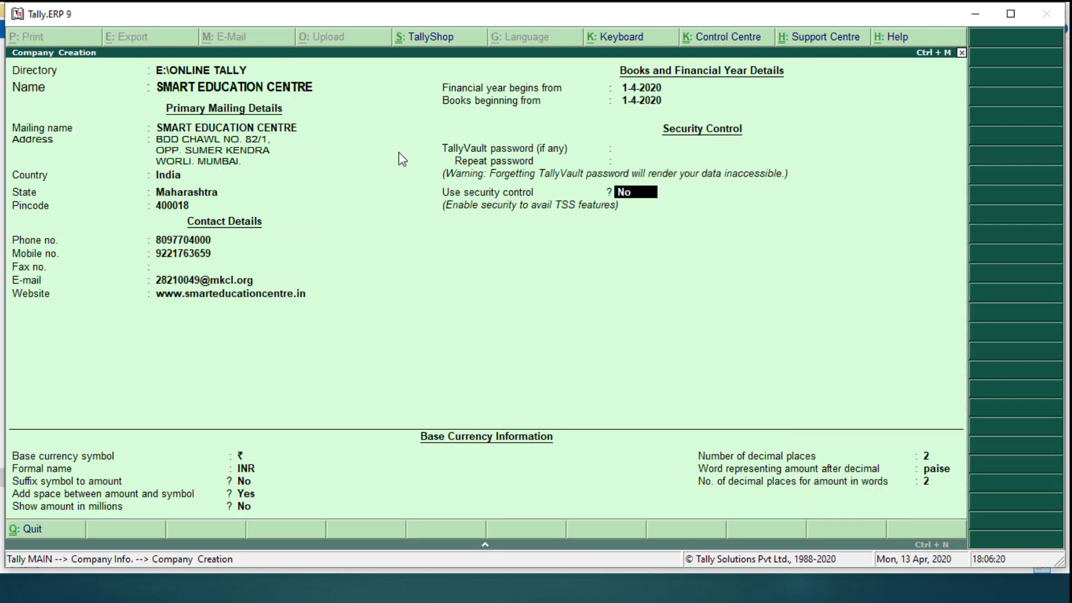
key("Return")
key("Return")
key("Return")
key("Return")
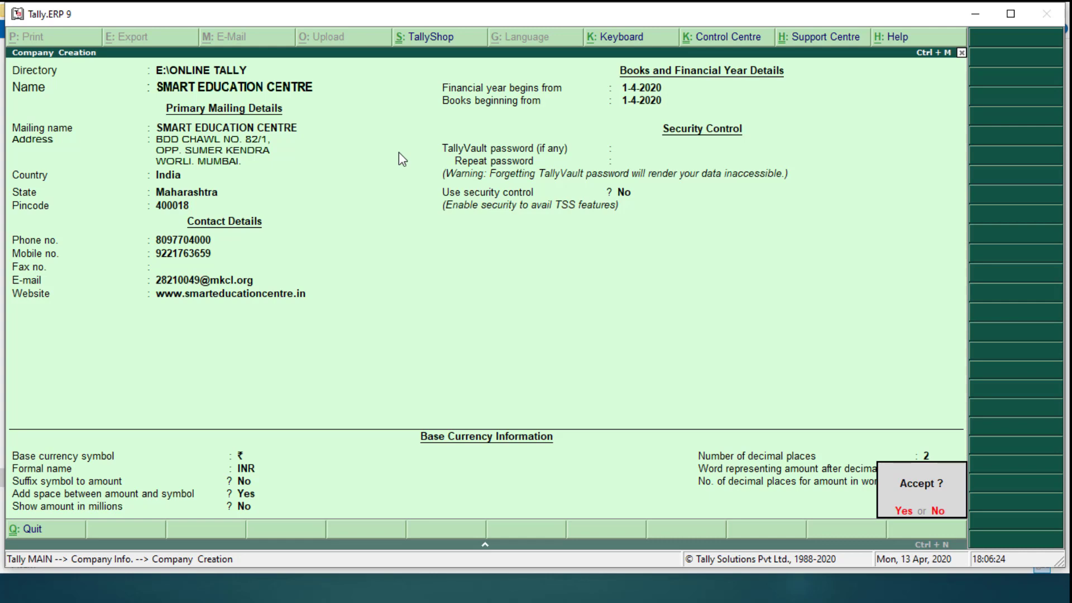
Accept the Company Creation screen with Ctrl+A to save SMART EDUCATION CENTRE
key("ctrl+a")
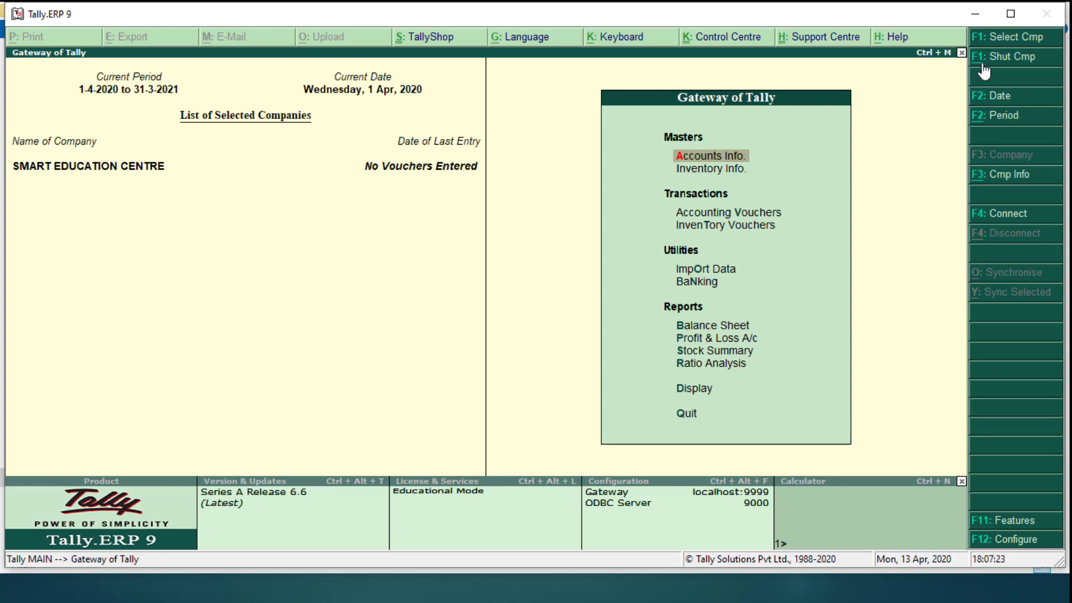
Shut SMART EDUCATION CENTRE with Alt+F1 and open the Select Company list for E:\ONLINE TALLY
key("alt+F1")
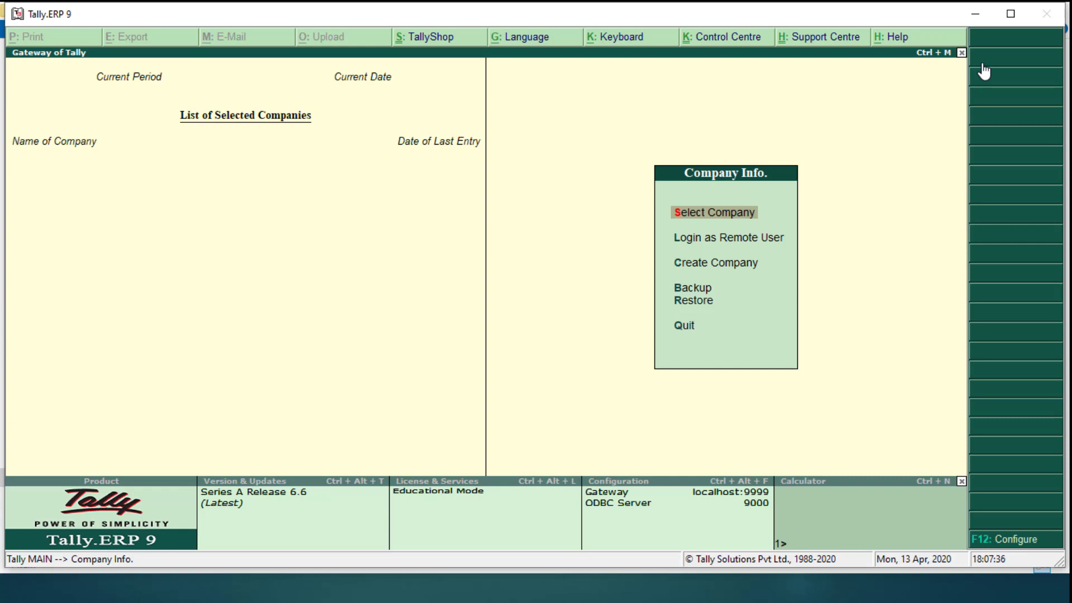
key("Down")
key("Down")
key("Up")
key("Up")
key("Return")
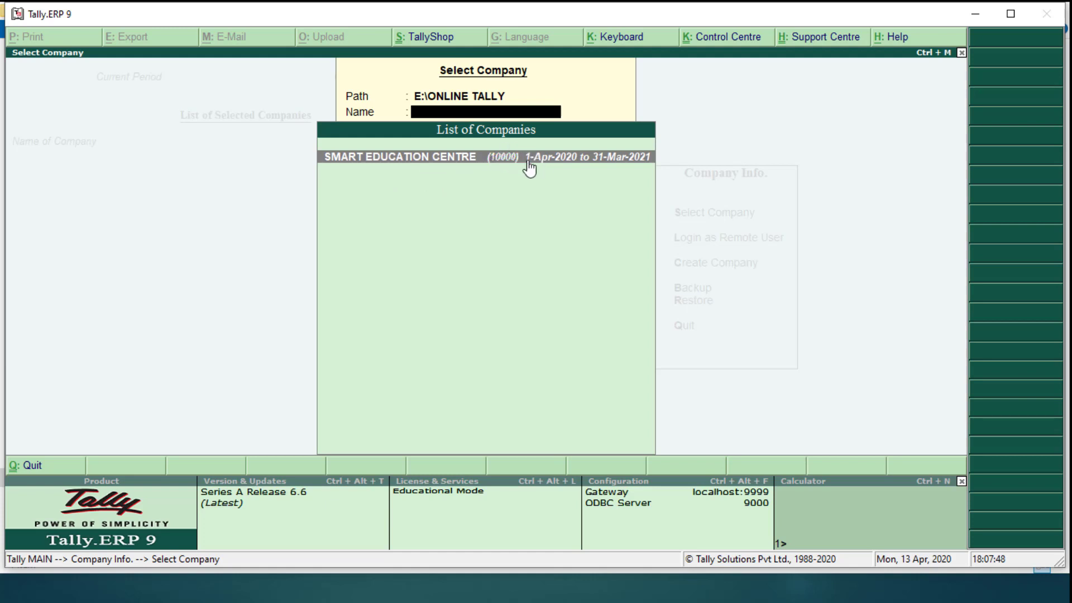
Check that E:\ONLINE TALLY now holds the 10000 company data folder, then return to Tally
key("alt+Tab")
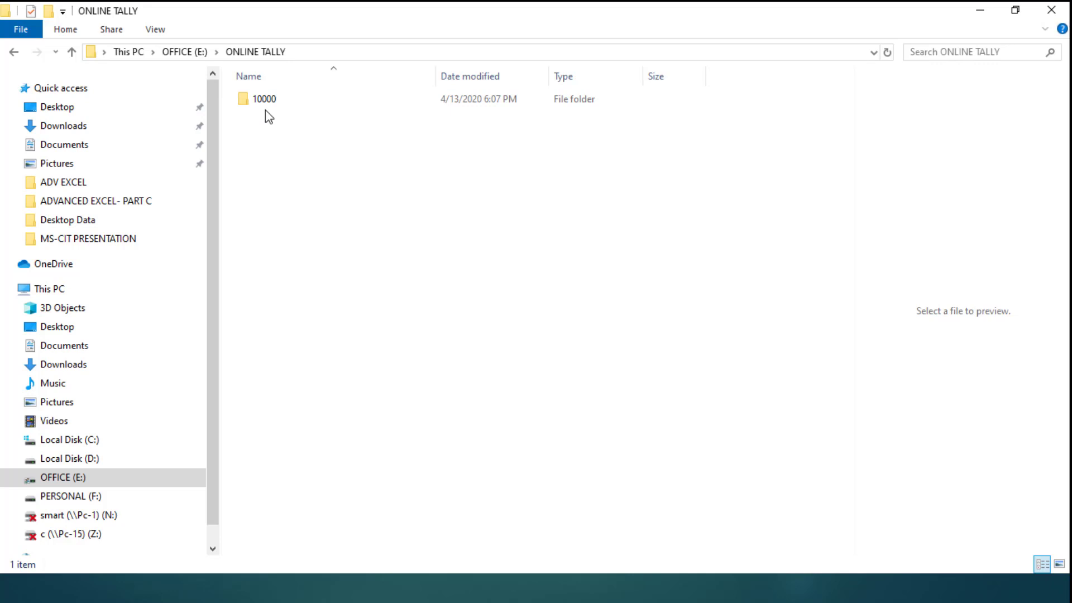
key("alt+Tab")
key("alt+Tab")
Close the company list, confirm quitting Tally.ERP 9, and minimise the ONLINE TALLY folder window
key("Return")
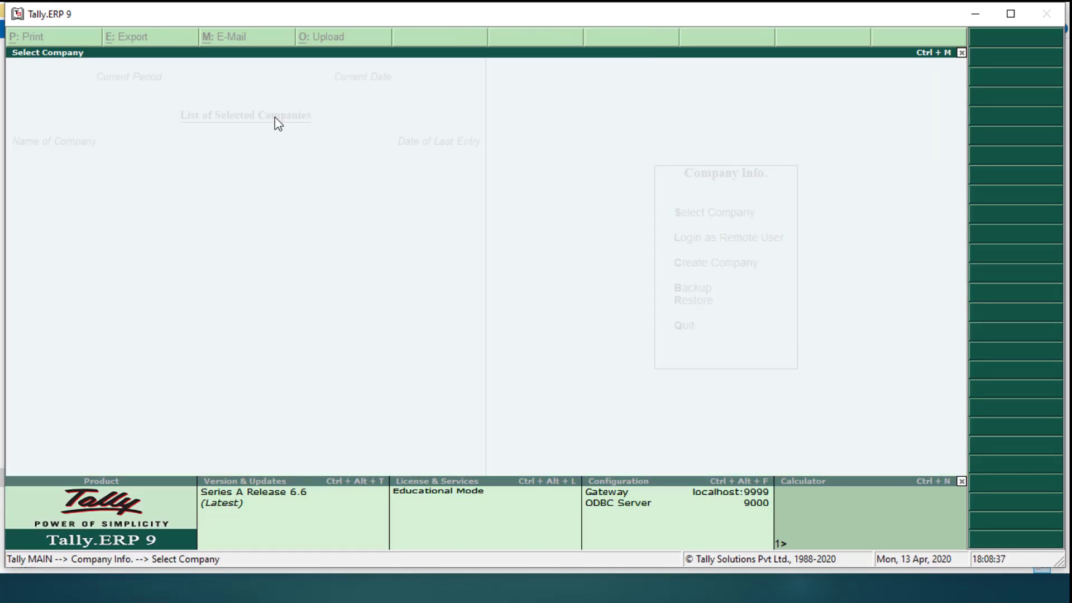
key("Escape")
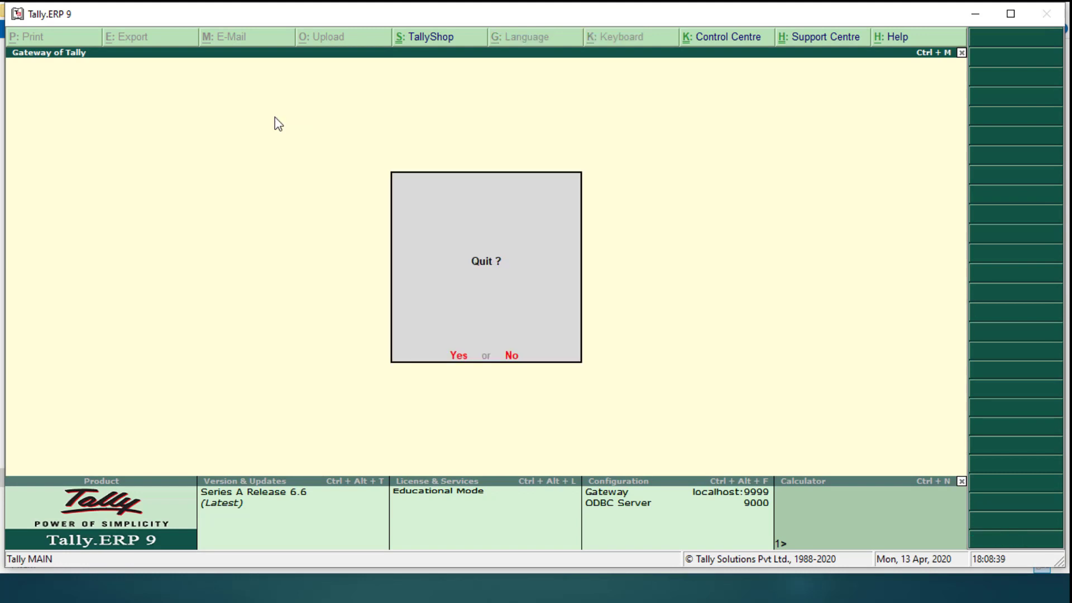
key("Escape")
key("Escape")
key("Escape")
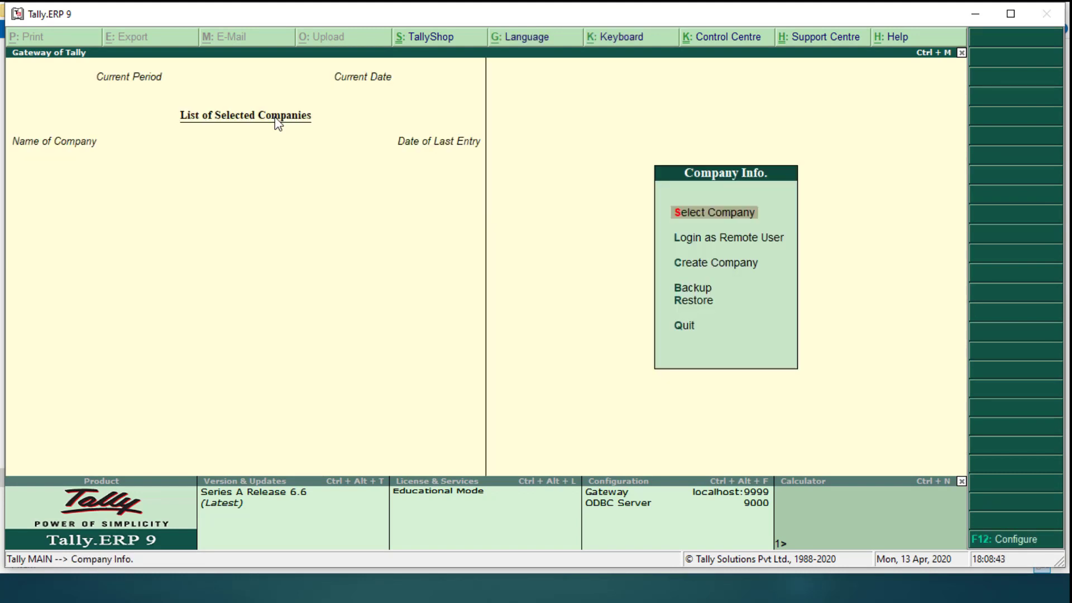
key("Escape")
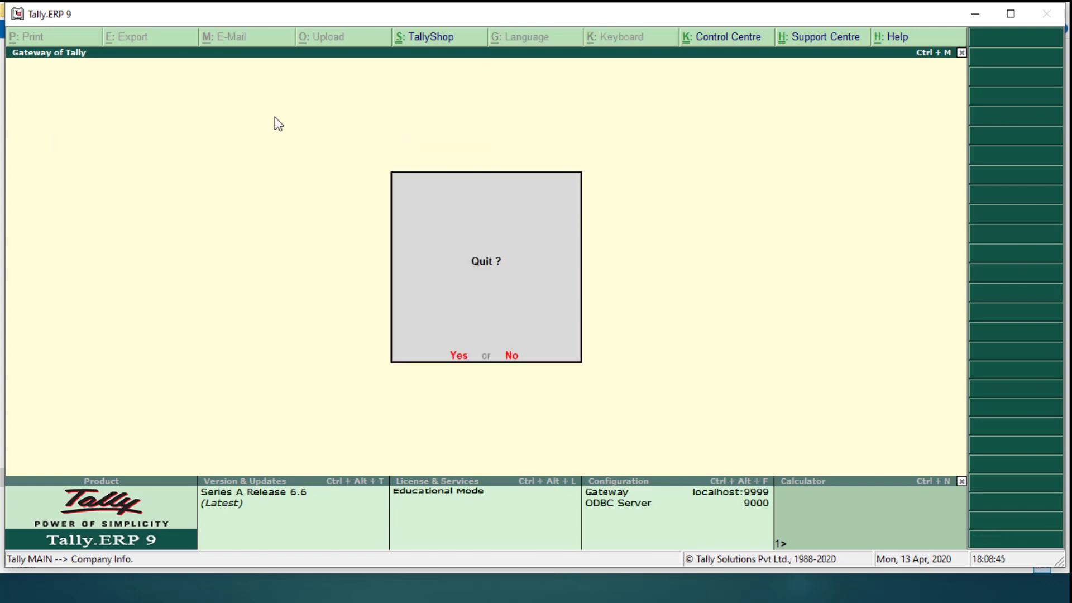
key("Return")
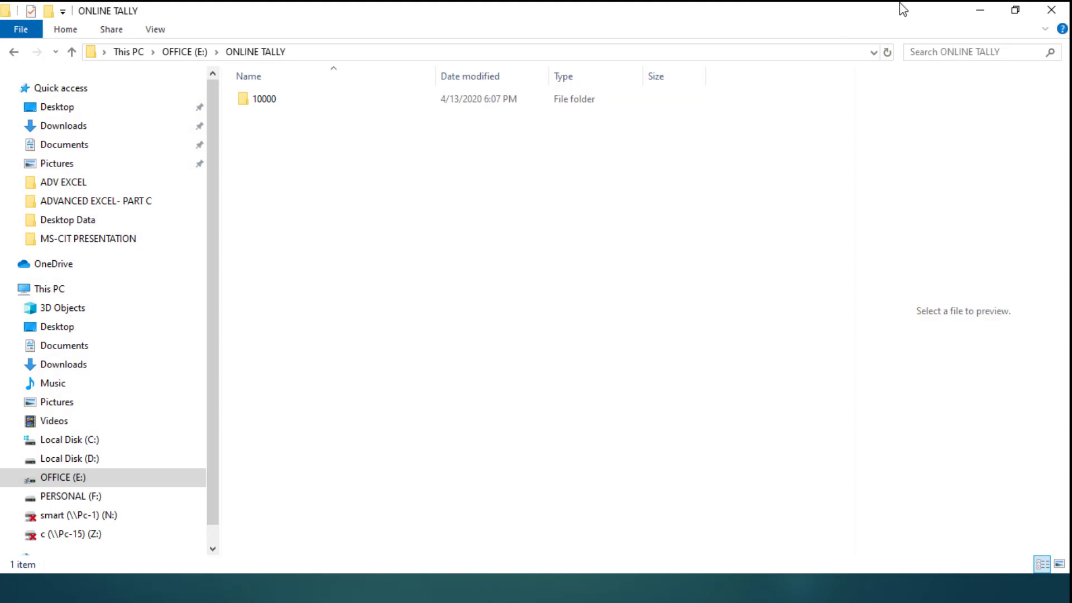
left_click(979, 12)
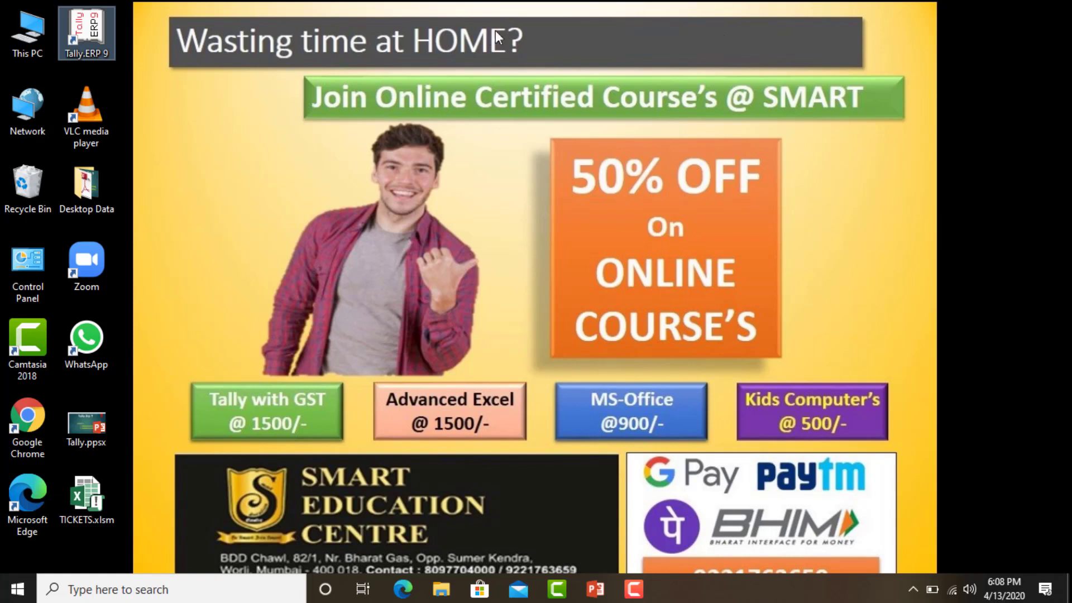
Launch Tally.ERP 9 from its desktop shortcut
double_click(82, 38)
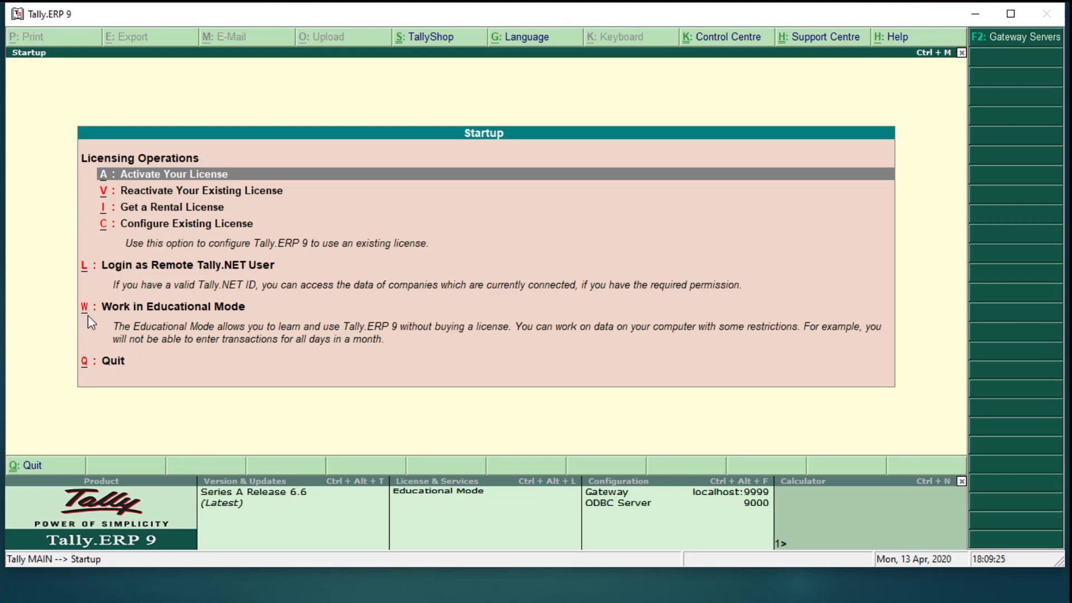
Choose Work in Educational Mode and open Select Company, which lists no companies in the default path
key("alt+w")
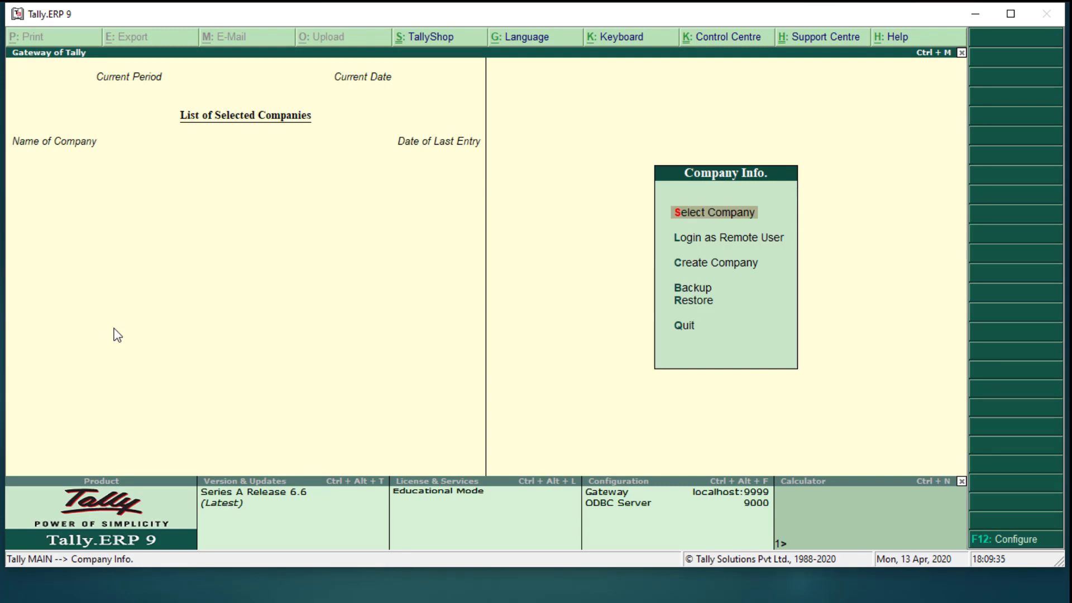
key("Down")
key("Down")
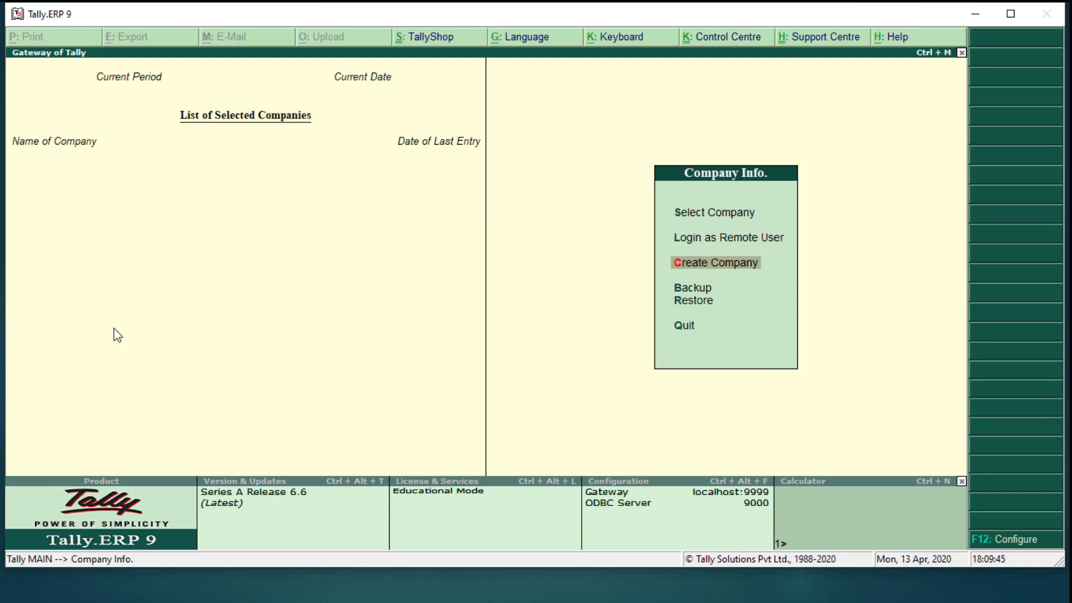
key("Up")
key("Up")
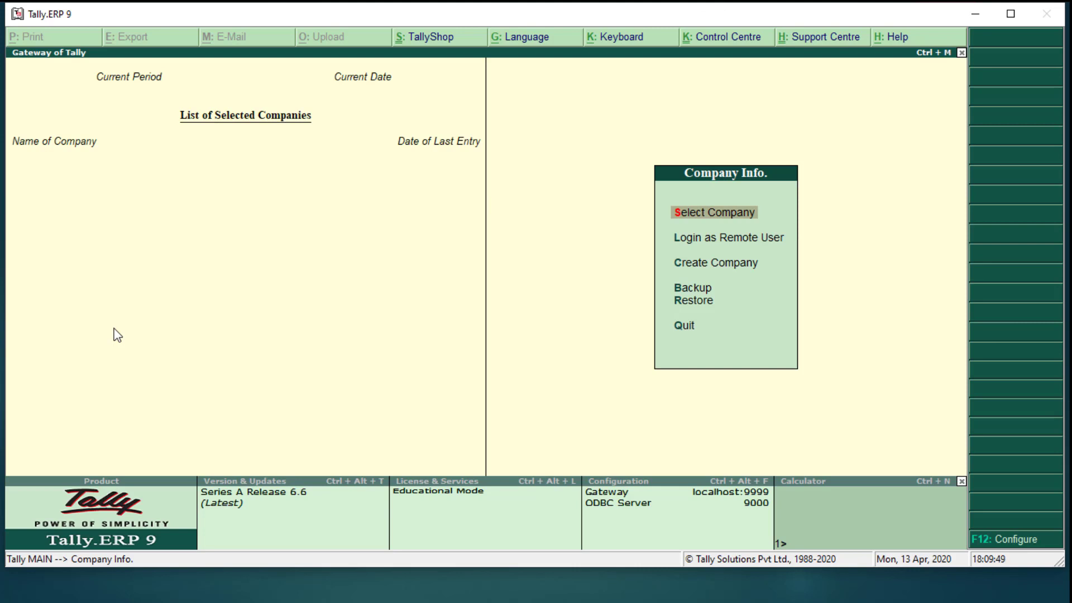
key("Return")
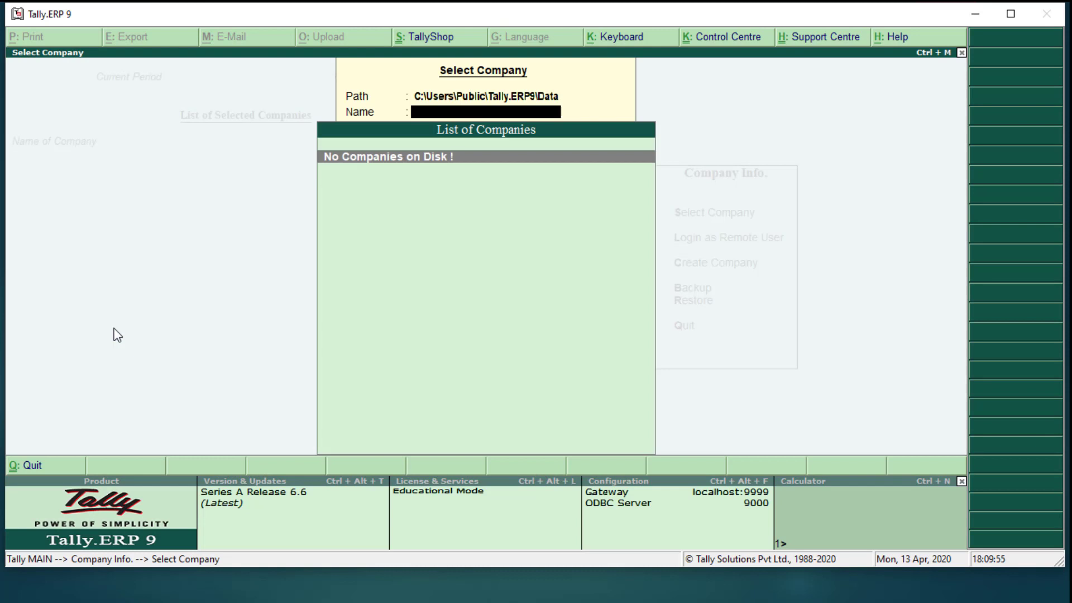
Change the company data path to E:\ONLINE TALLY so SMART EDUCATION CENTRE is listed
left_click(424, 99)
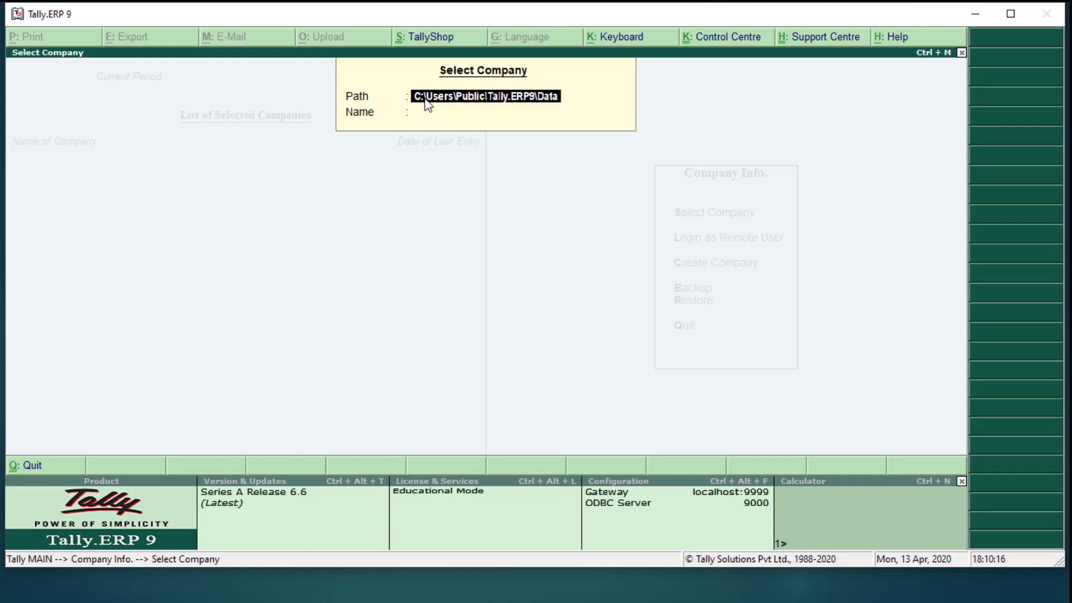
type("E")
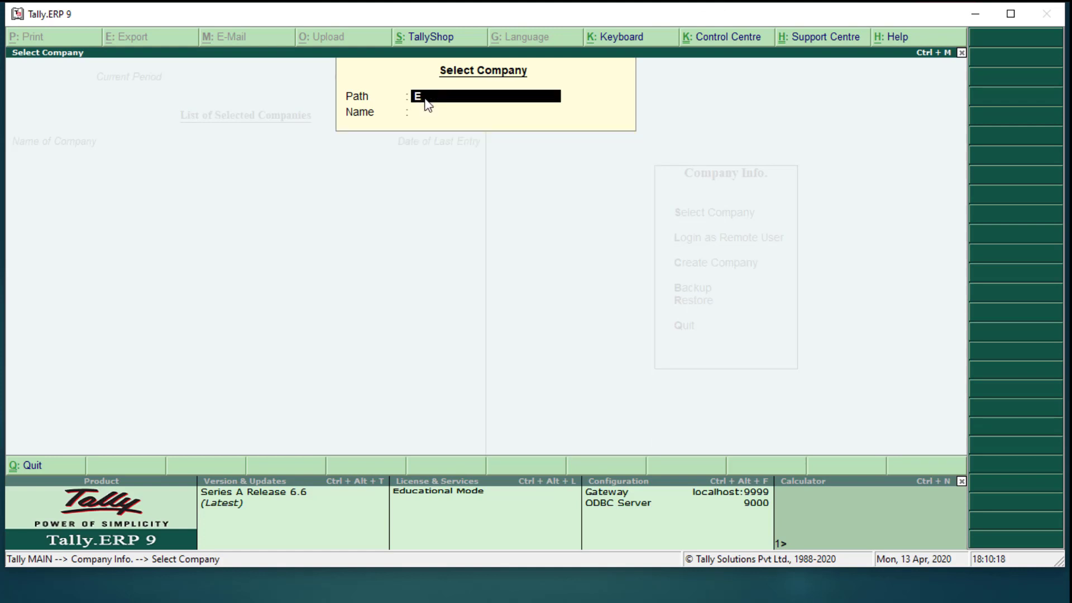
type(":\\ONLINE TALLY")
key("Return")
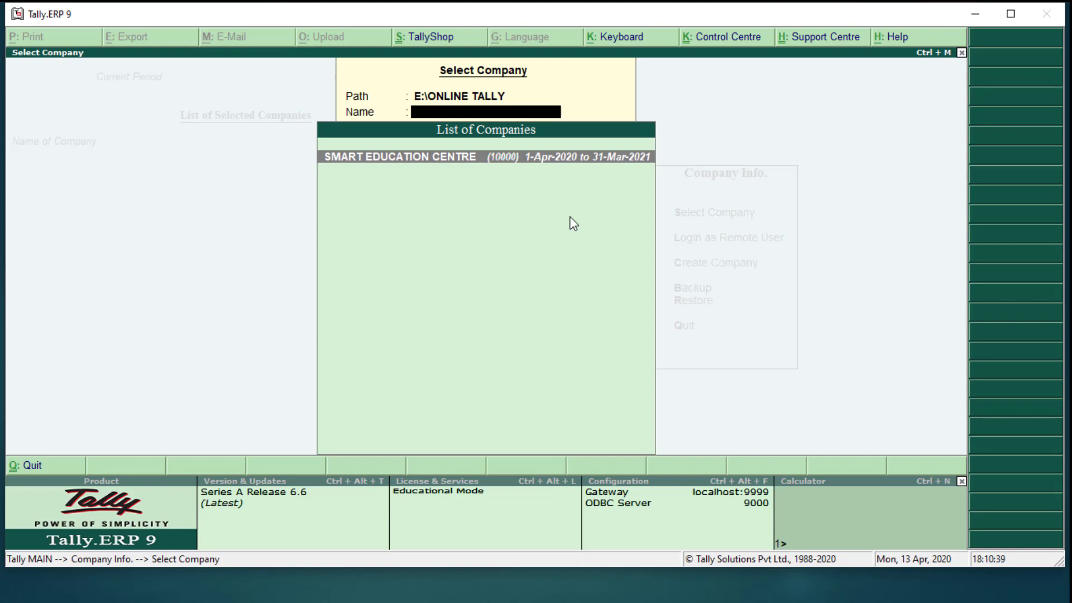
Load SMART EDUCATION CENTRE and bring up the Company Info. menu with Alter in view
key("Return")
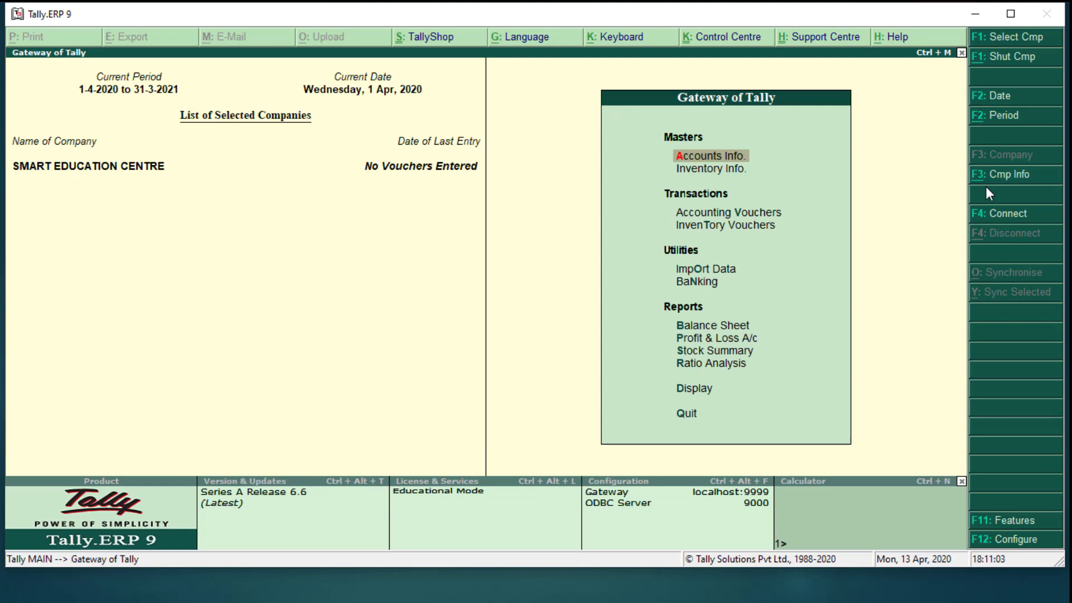
key("alt+F3")
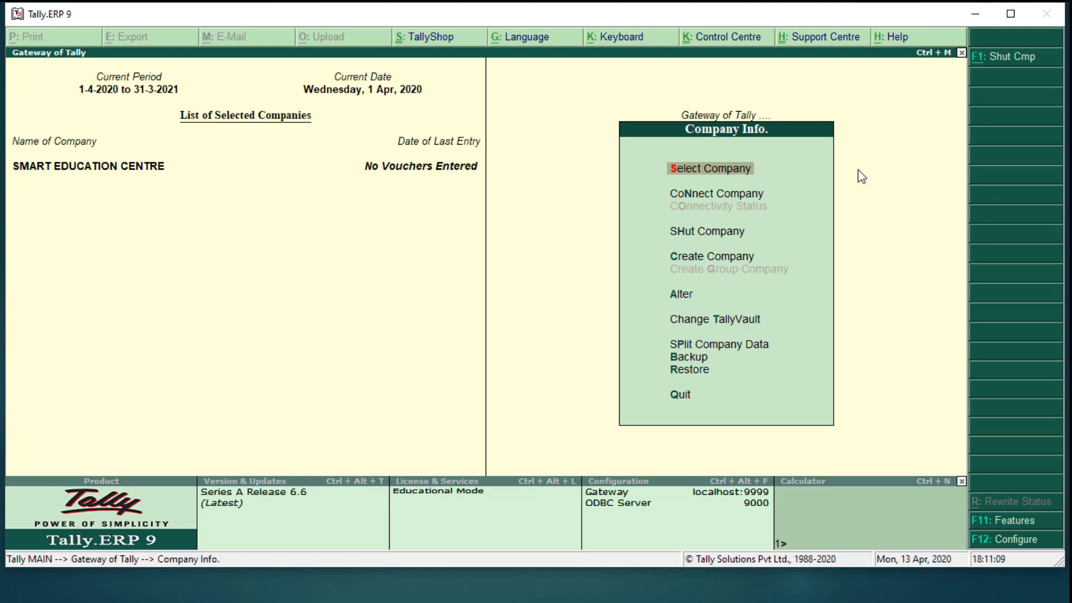
key("Down")
key("Down")
key("Down")
key("Down")
key("Down")
key("Up")
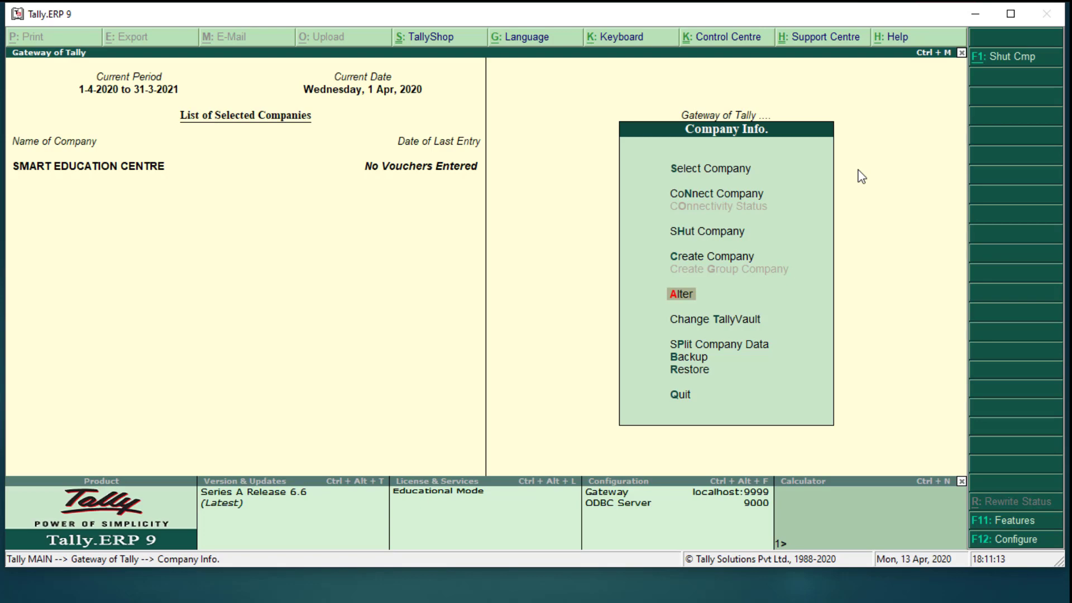
In SMART EDUCATION CENTRE's Company Alteration, replace the Phone no. with the new landline number and accept
key("Return")
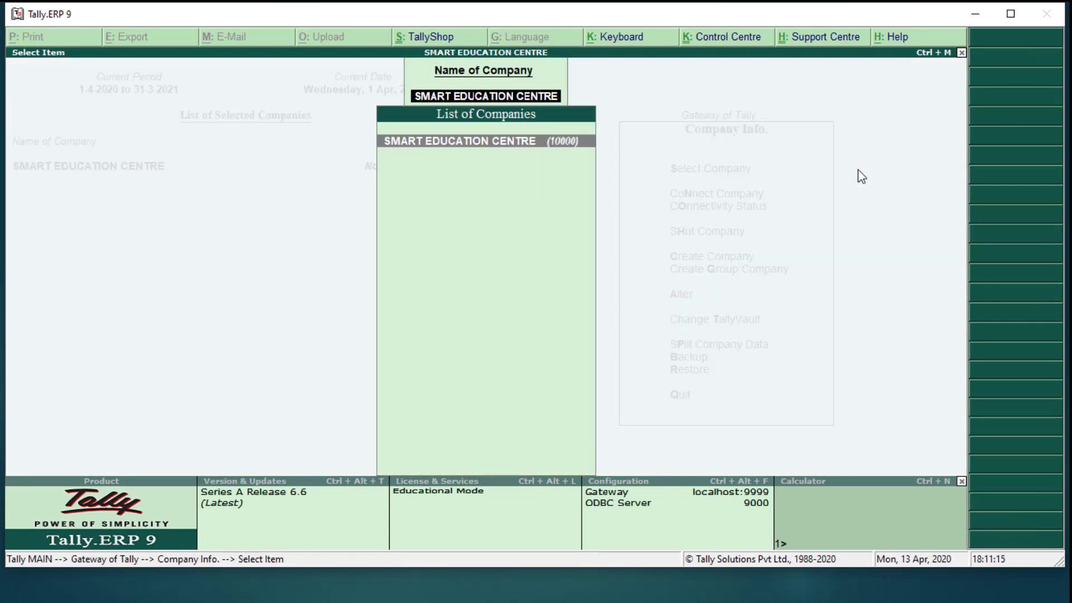
key("Return")
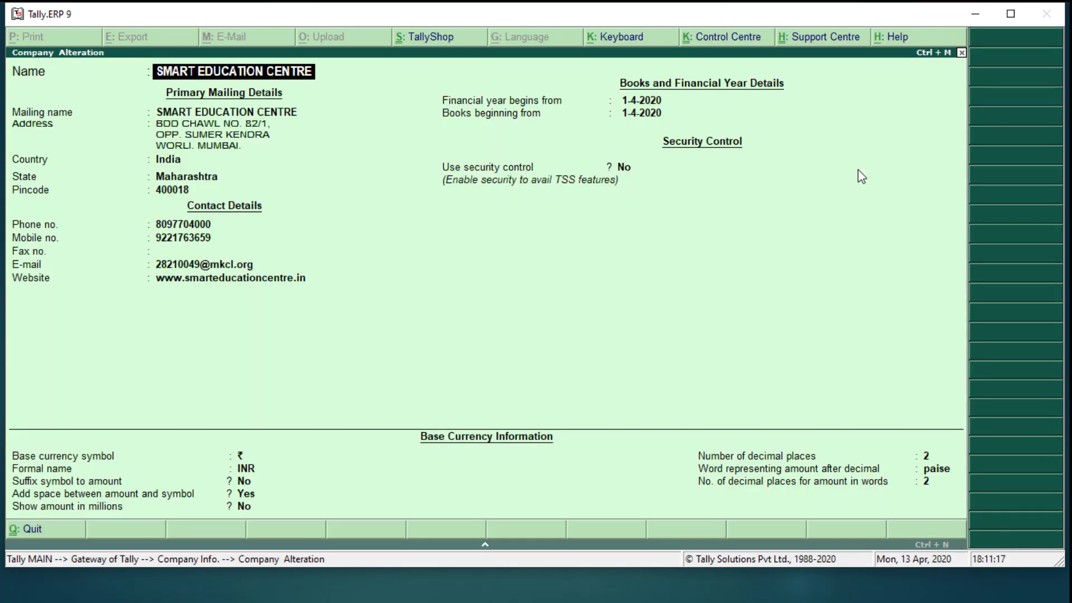
key("Return")
key("Return")
key("Return")
key("Return")
key("Return")
key("Return")
key("Return")
key("Return")
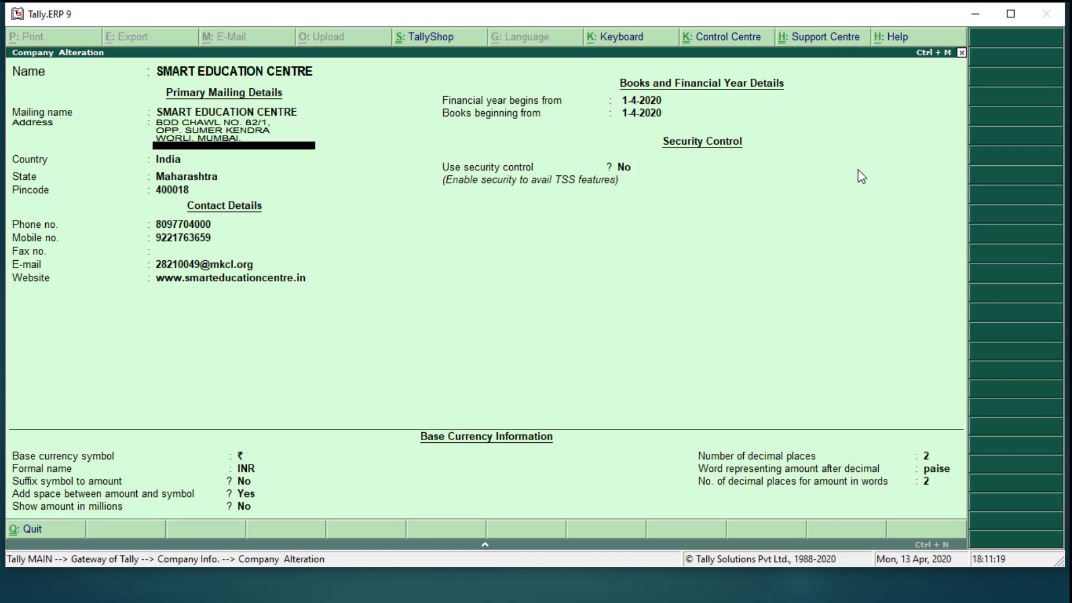
key("Return")
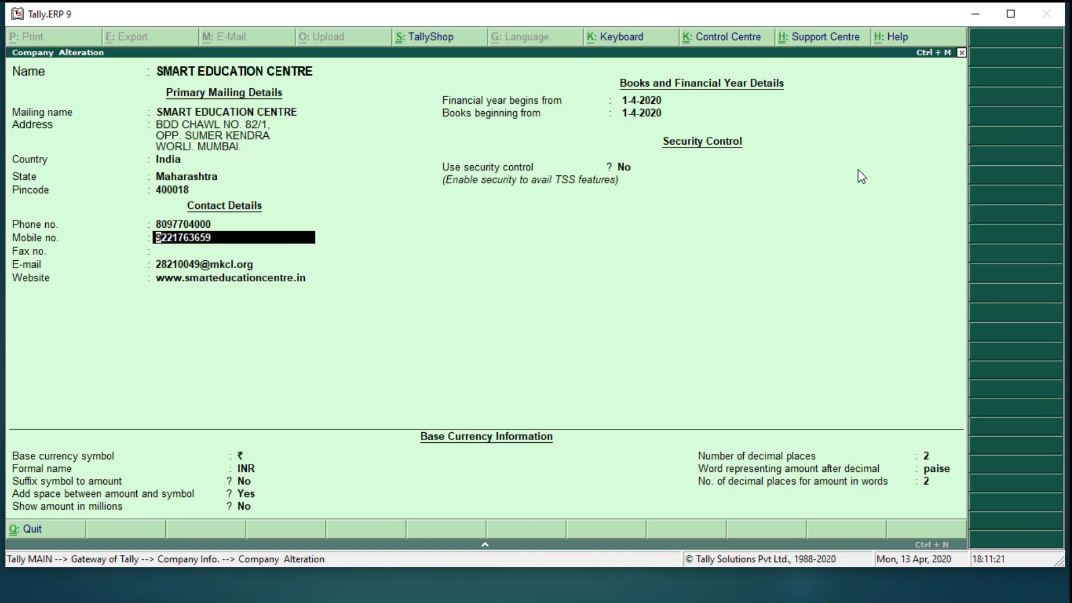
key("BackSpace")
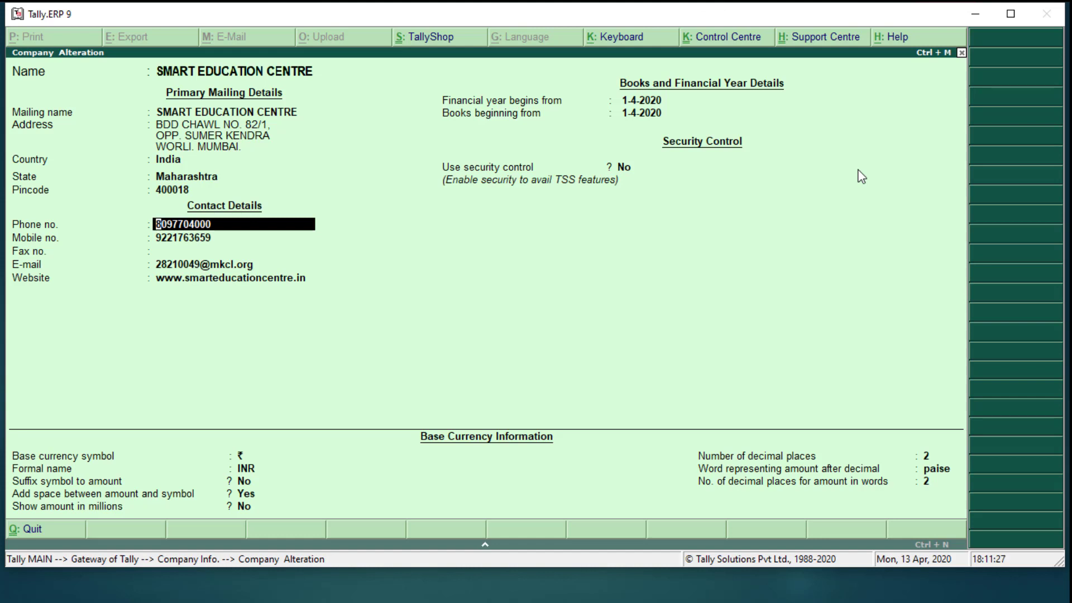
key("ctrl+a")
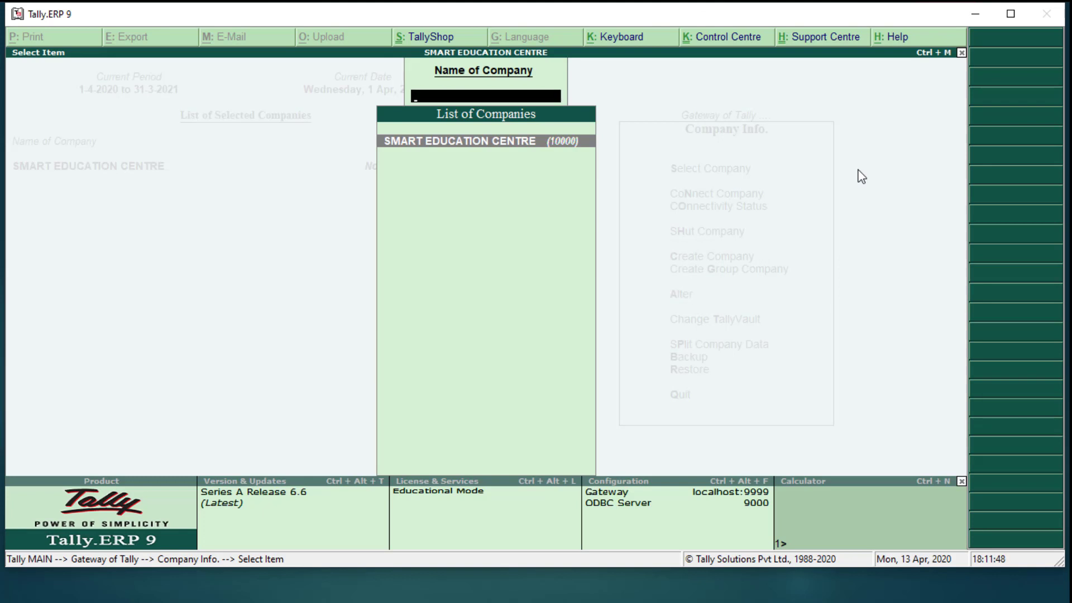
Reopen SMART EDUCATION CENTRE's alteration form to verify the new phone number, then exit without changes
key("Escape")
key("Return")
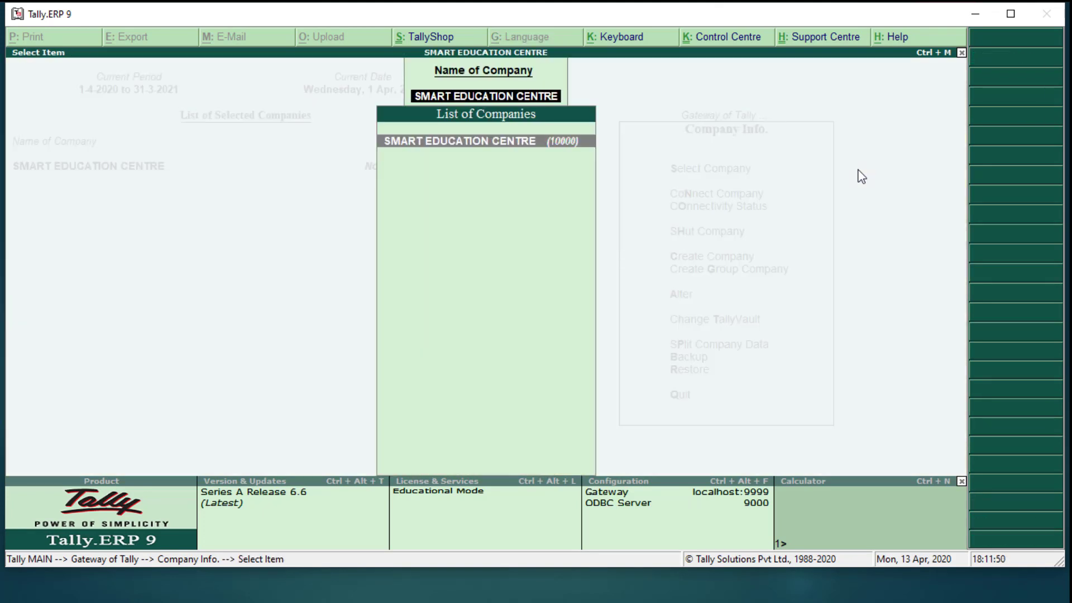
key("Return")
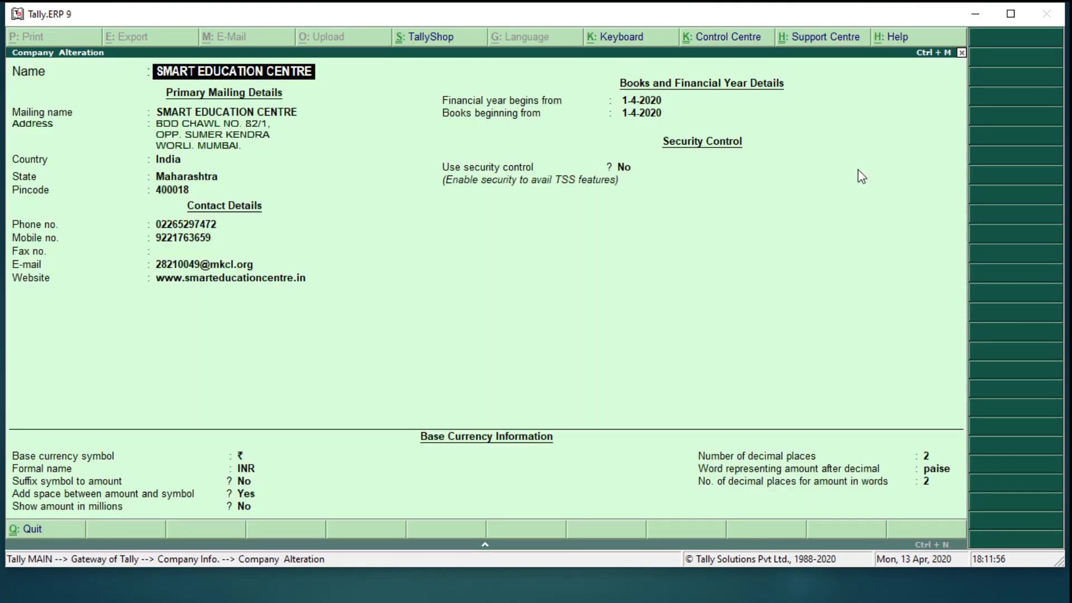
key("Escape")
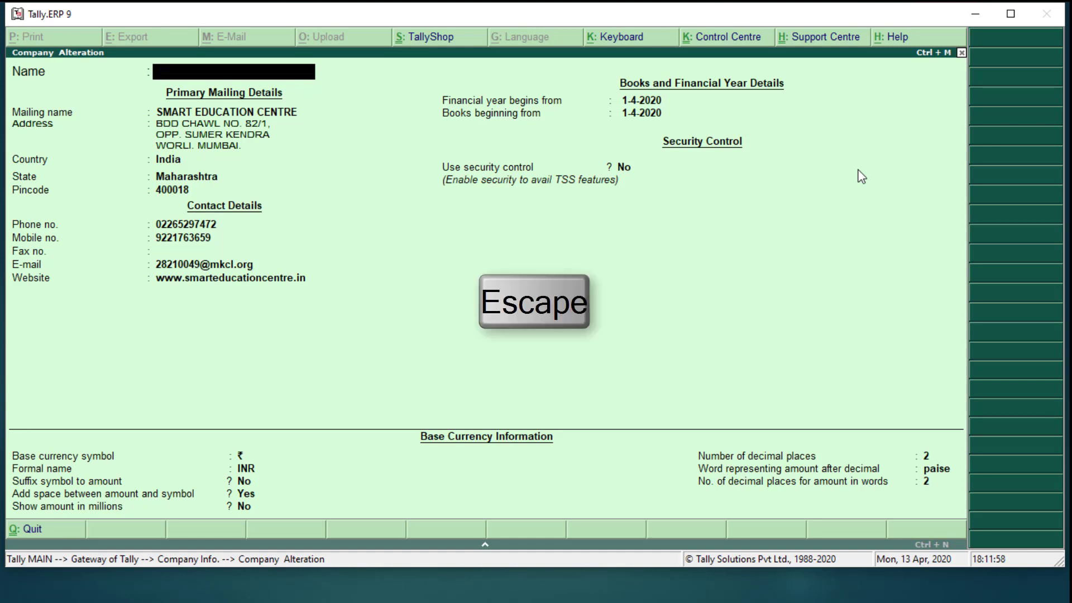
key("Escape")
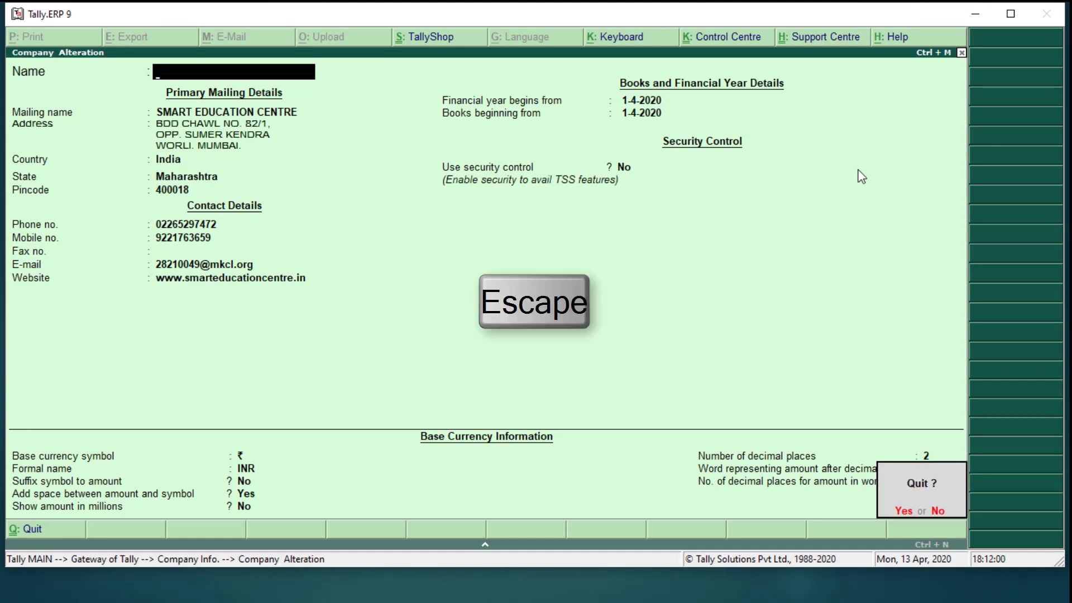
key("Escape")
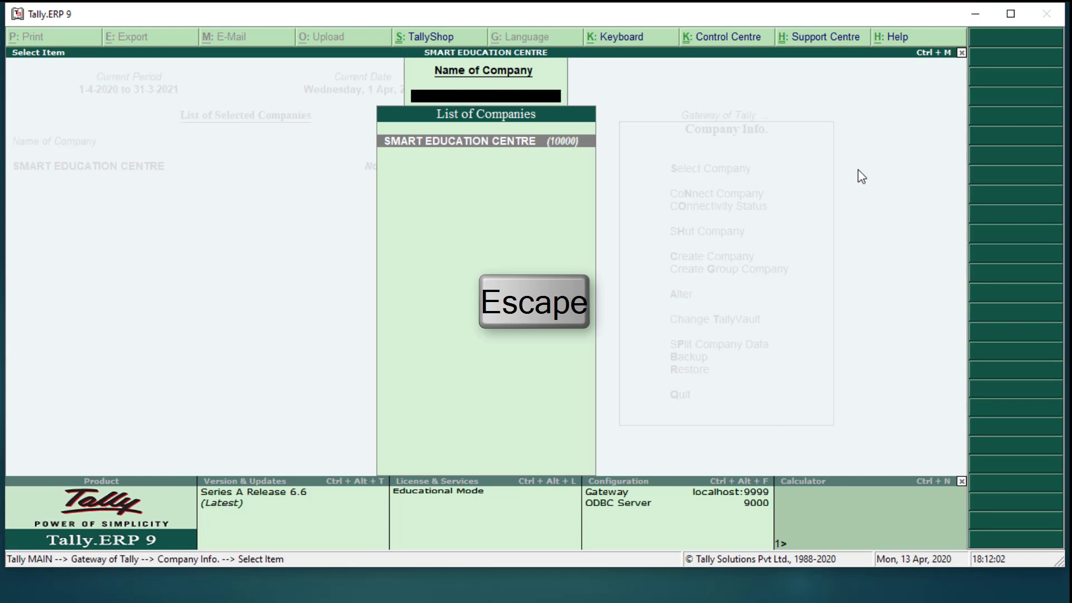
key("Escape")
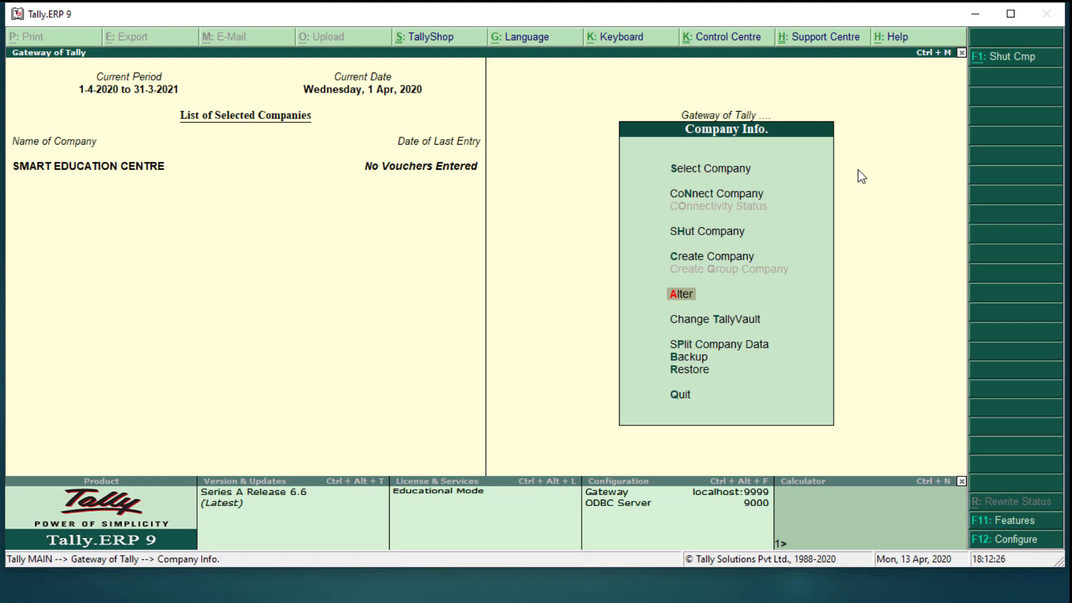
Reopen SMART EDUCATION CENTRE in the Company Alteration form via Alt+F3 Company Info. > Alter
key("Escape")
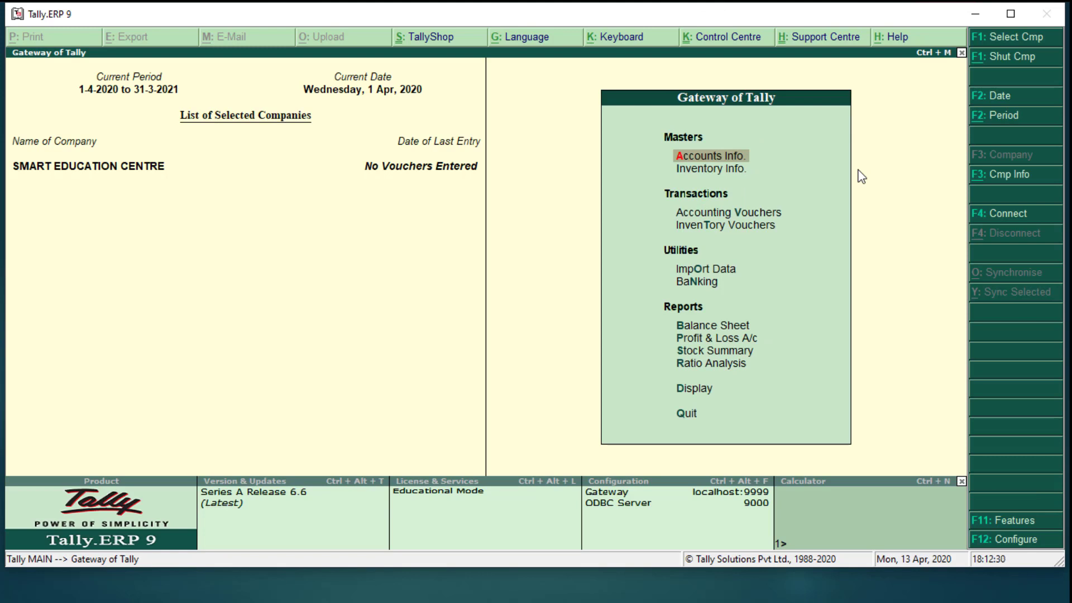
key("alt+F3")
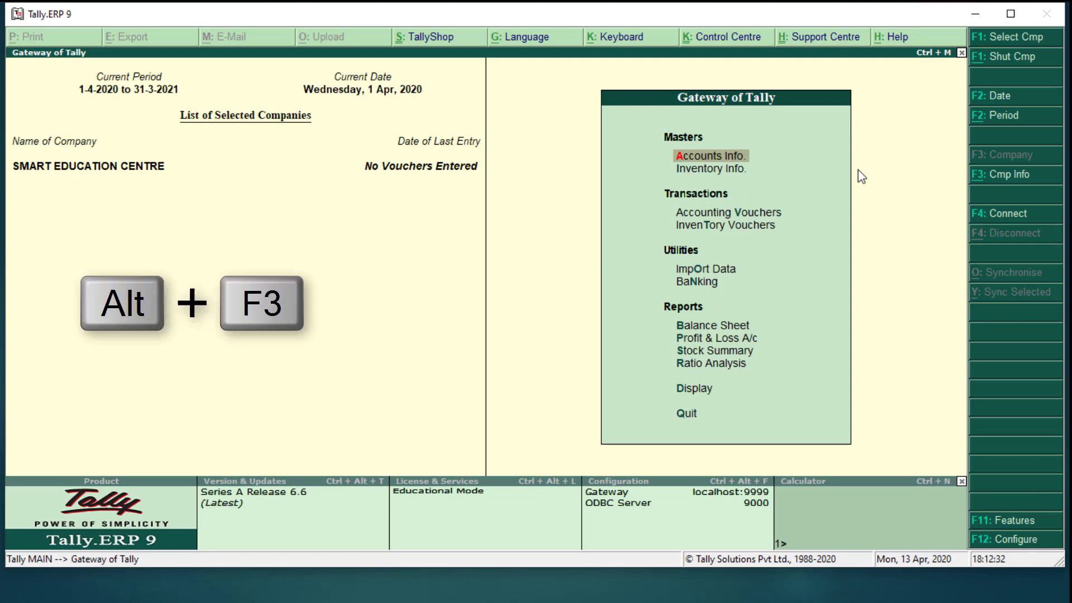
key("alt+F3")
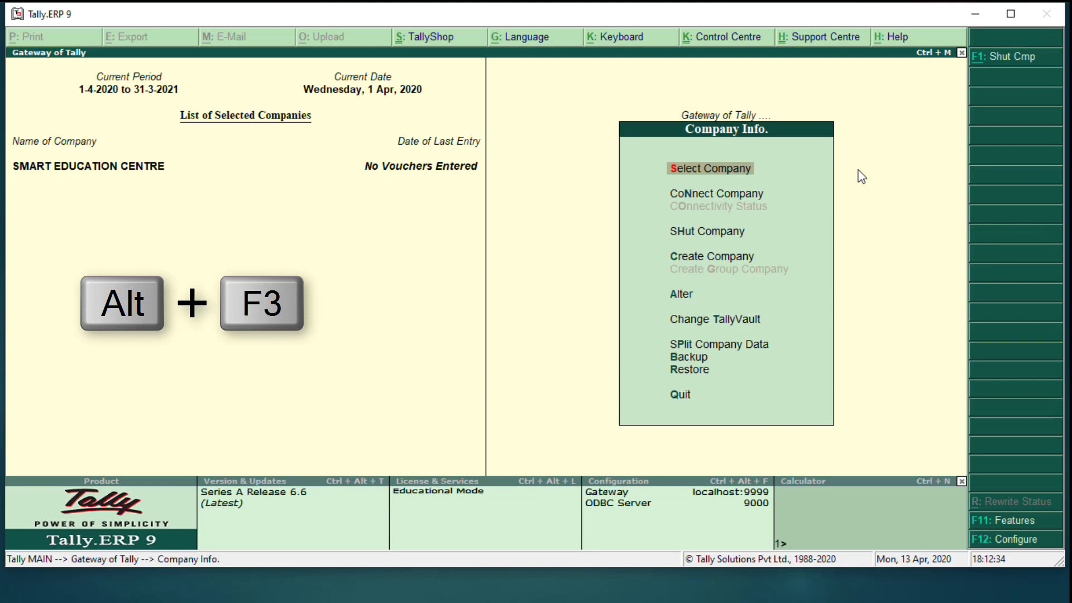
key("Down")
key("Down")
key("Down")
key("Down")
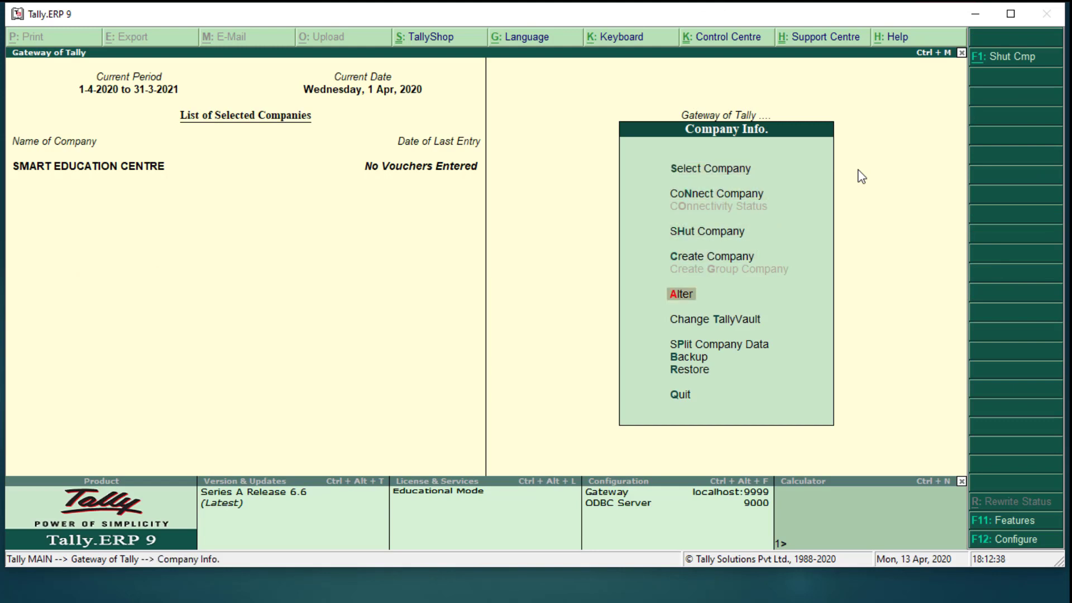
key("Return")
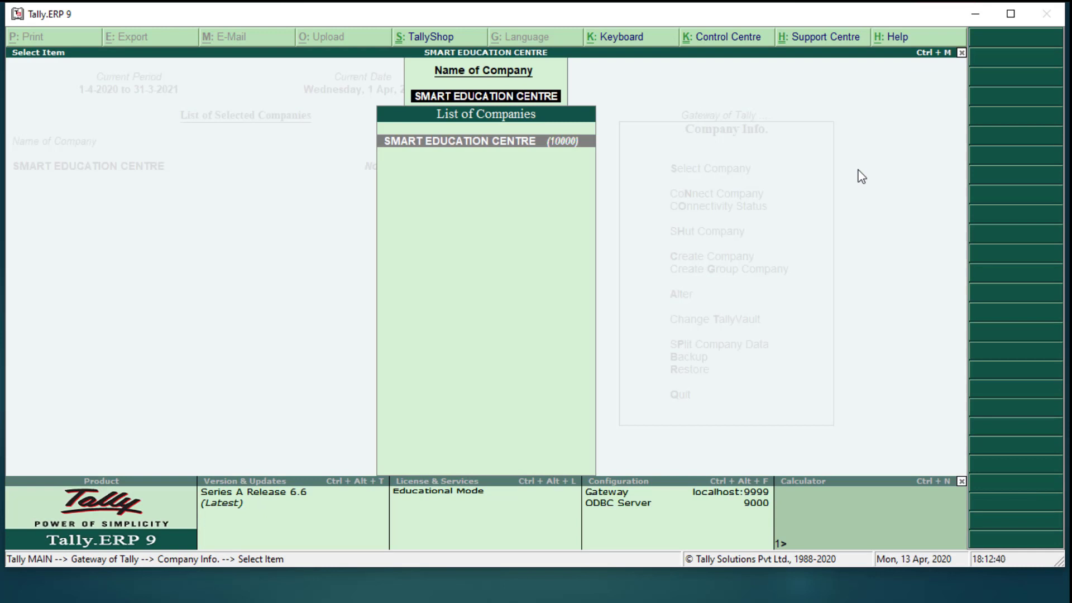
key("Return")
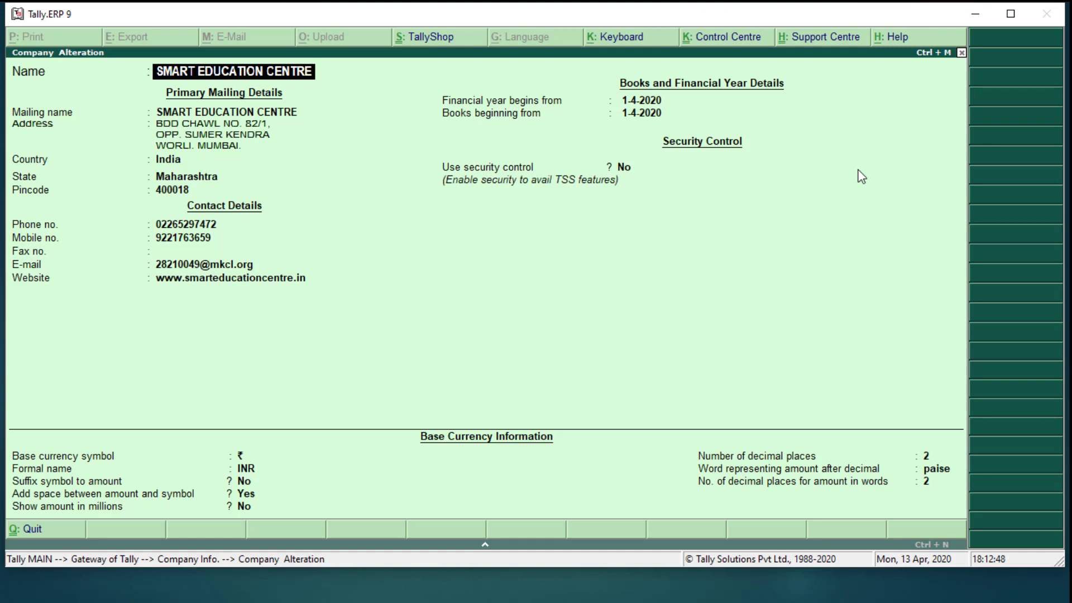
Delete SMART EDUCATION CENTRE with Alt+D, confirming Yes at the deletion prompts
key("alt+d")
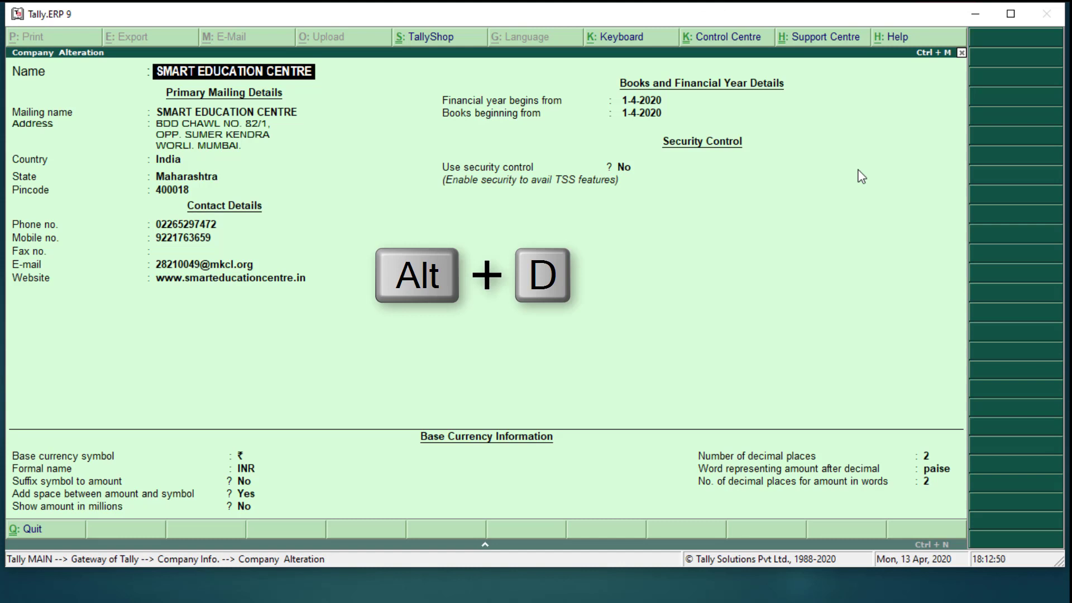
key("alt+d")
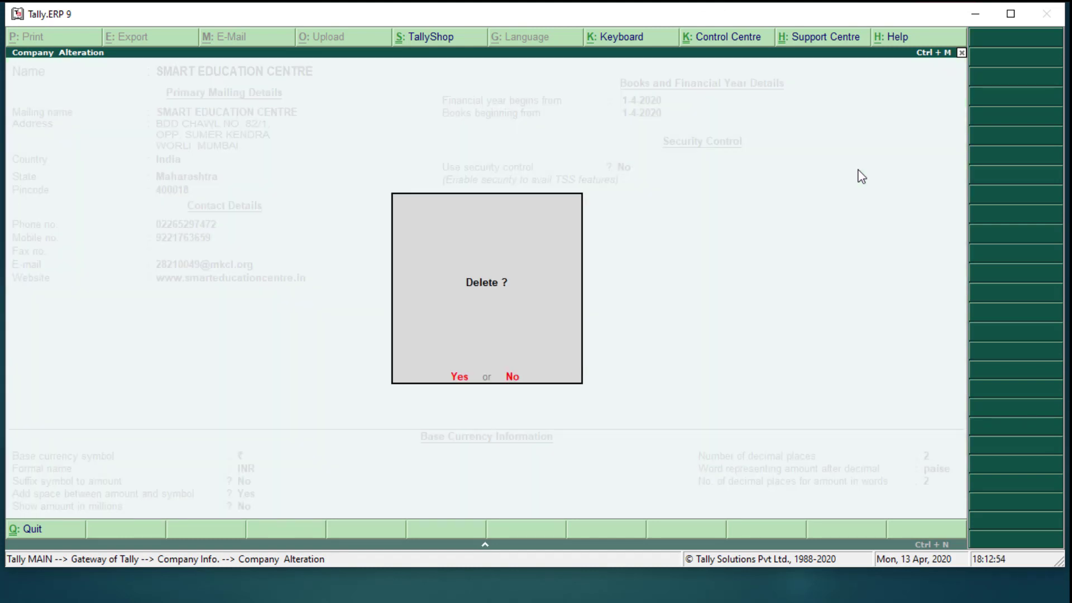
key("y")
key("y")
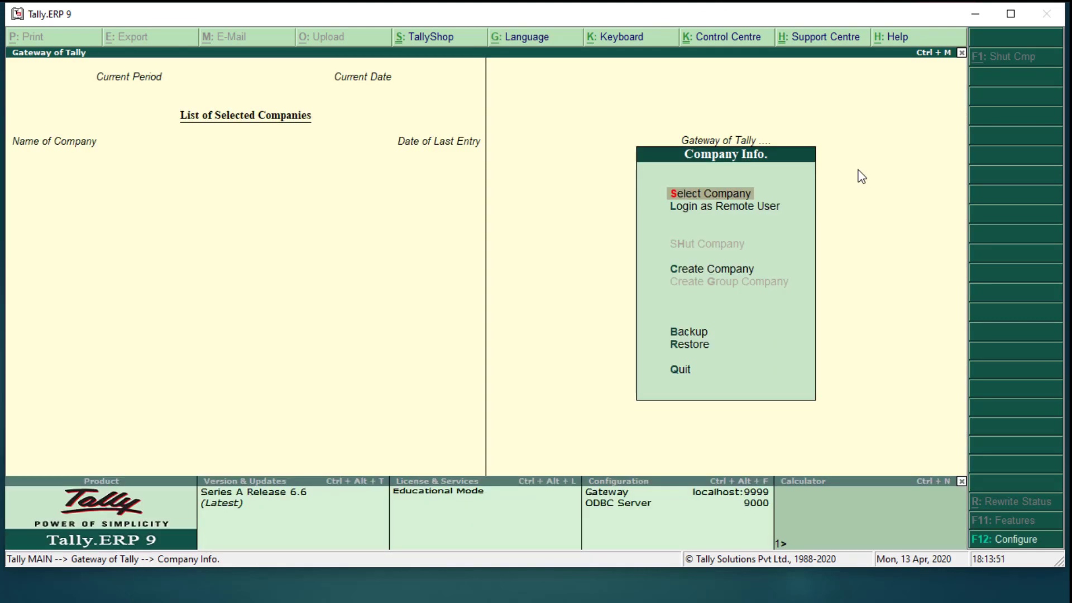
Decline quitting Tally and check Select Company reports 'No Companies on Disk!' at E:\ONLINE TALLY
key("Escape")
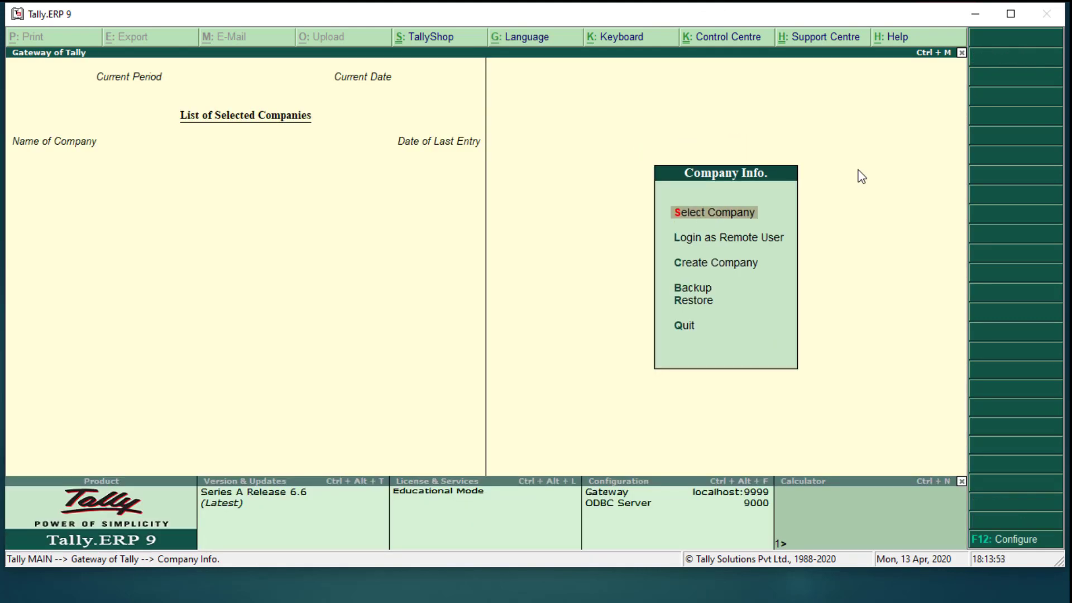
key("Escape")
key("Escape")
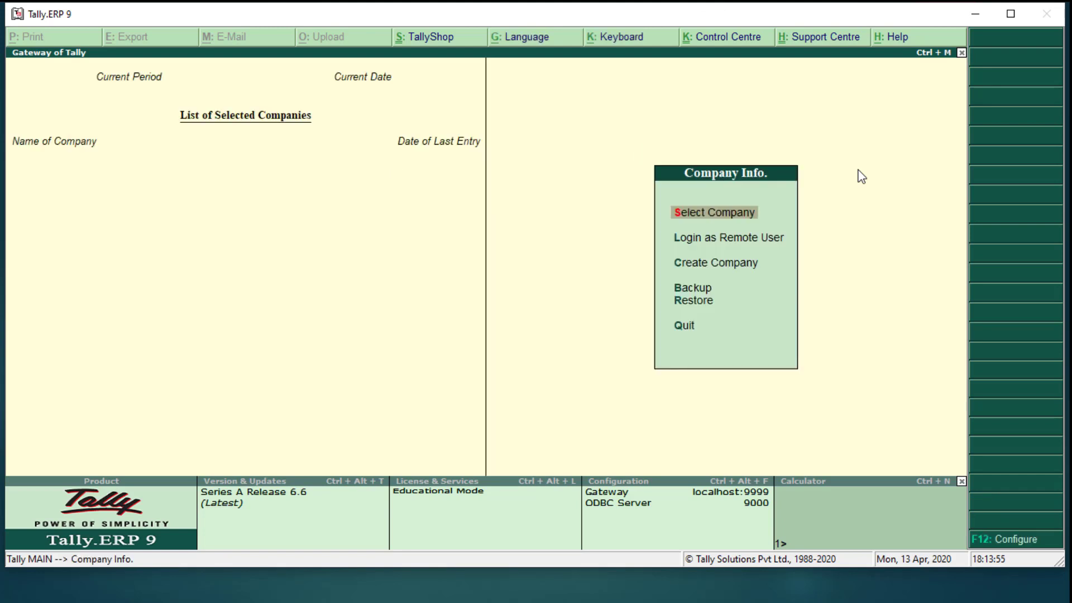
key("Return")
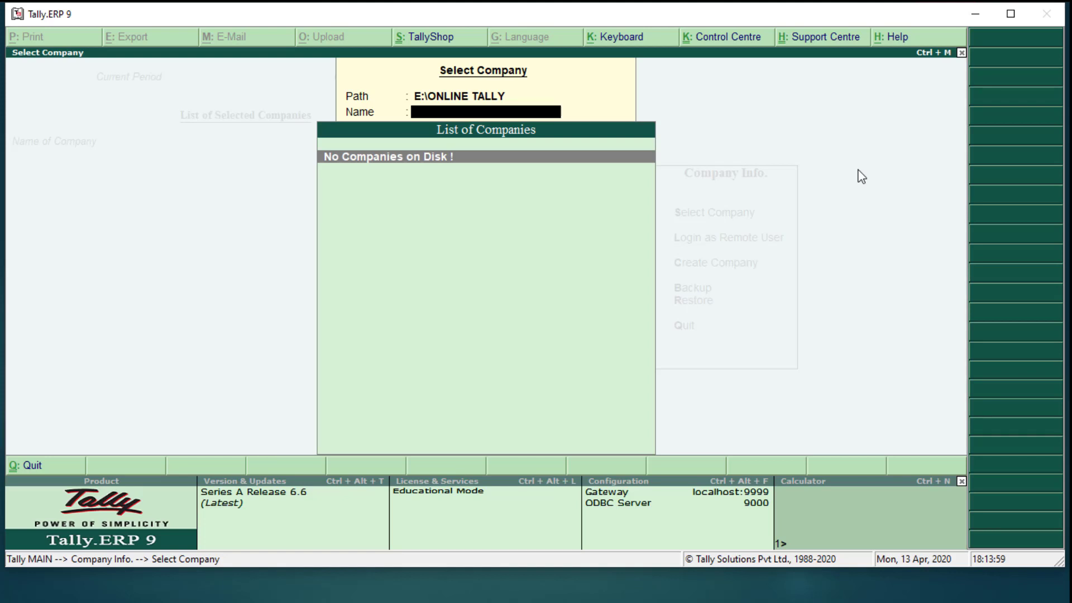
key("Escape")
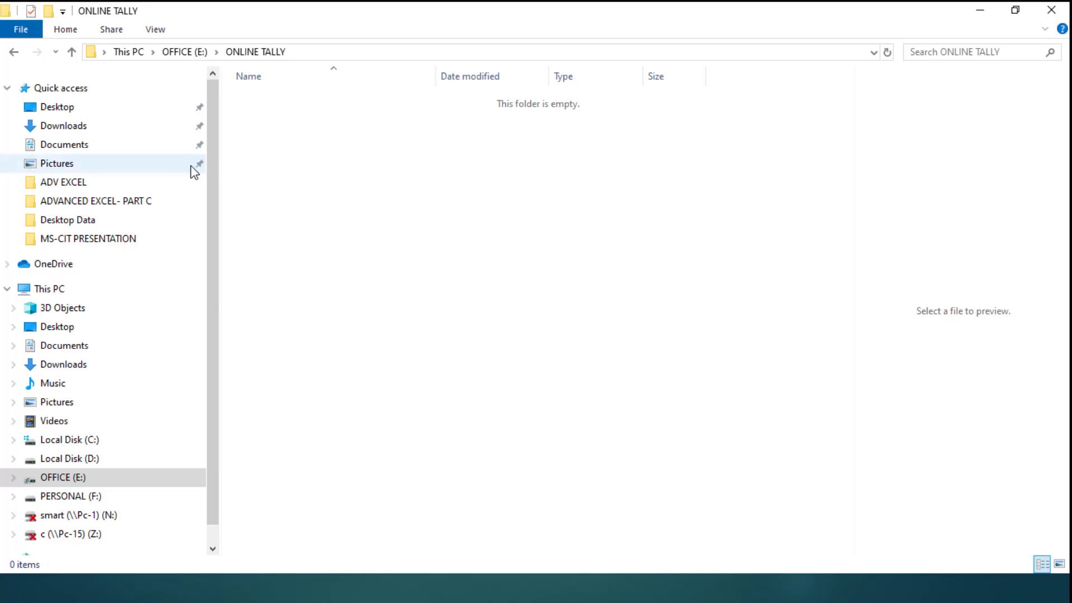
Open the Recycle Bin from Desktop to confirm it has 0 items, then return to the slide show
scroll(216, 227, "down", 1)
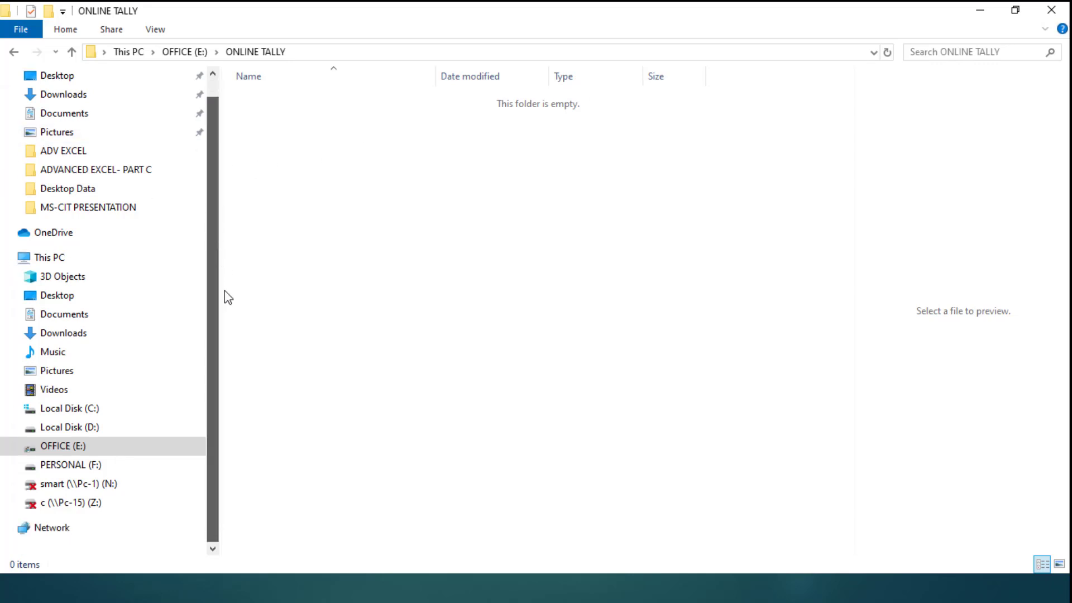
left_click(62, 296)
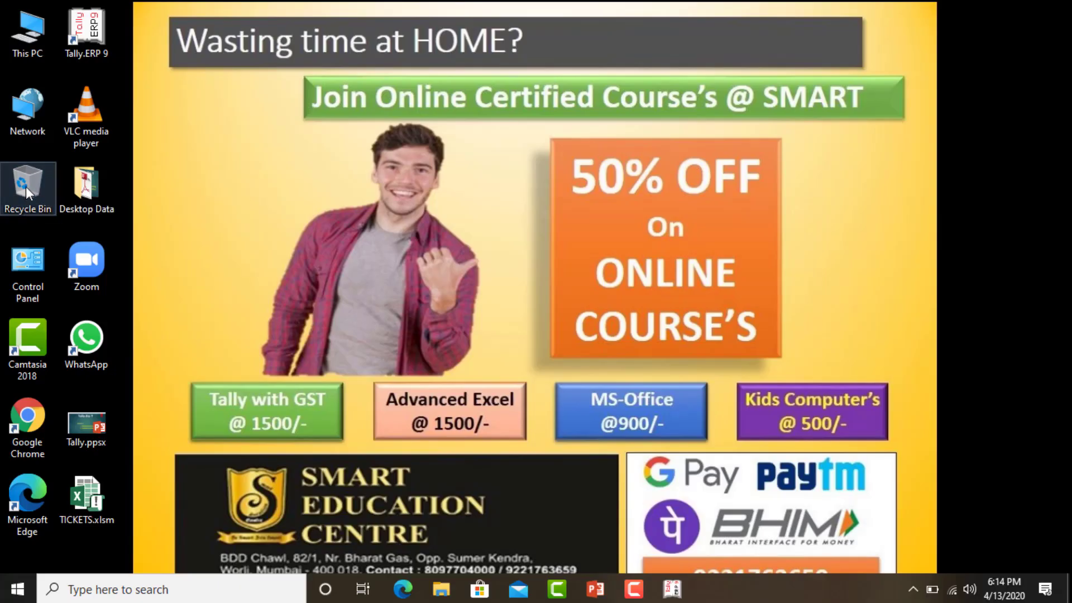
double_click(26, 186)
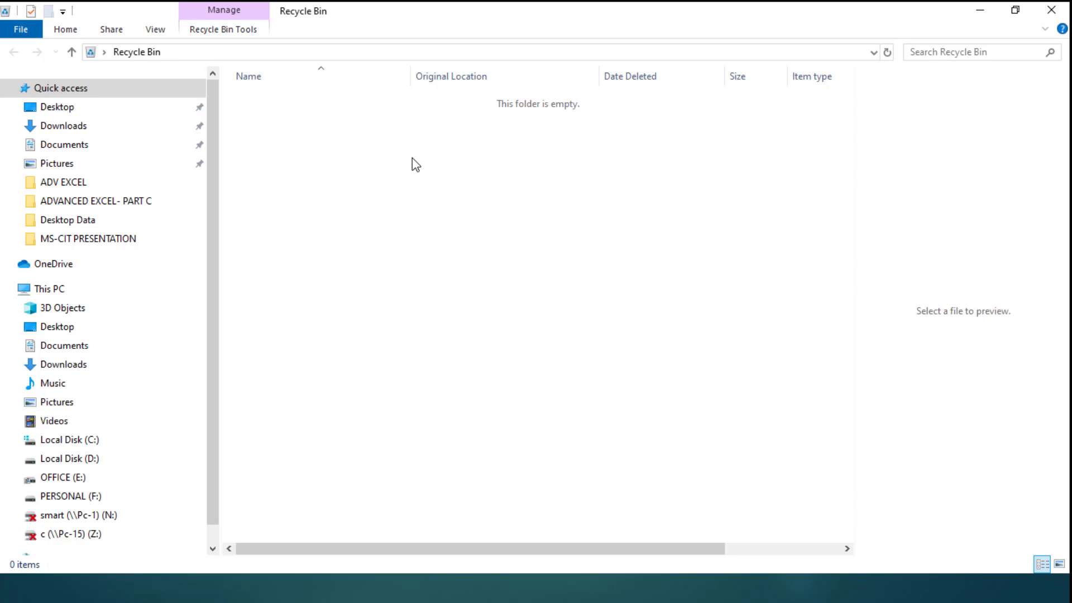
key("alt+Tab")
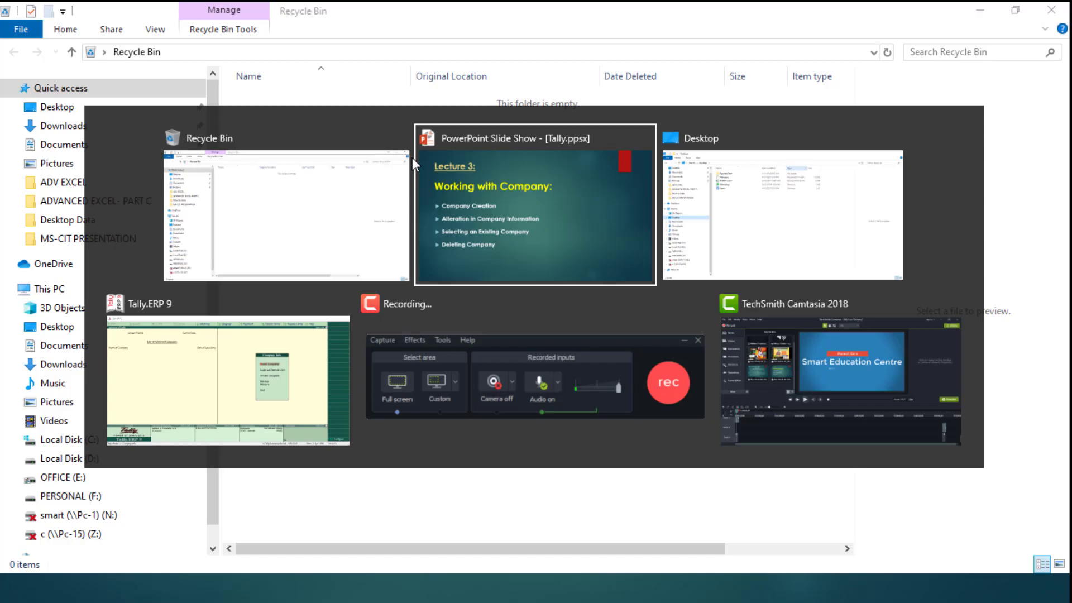